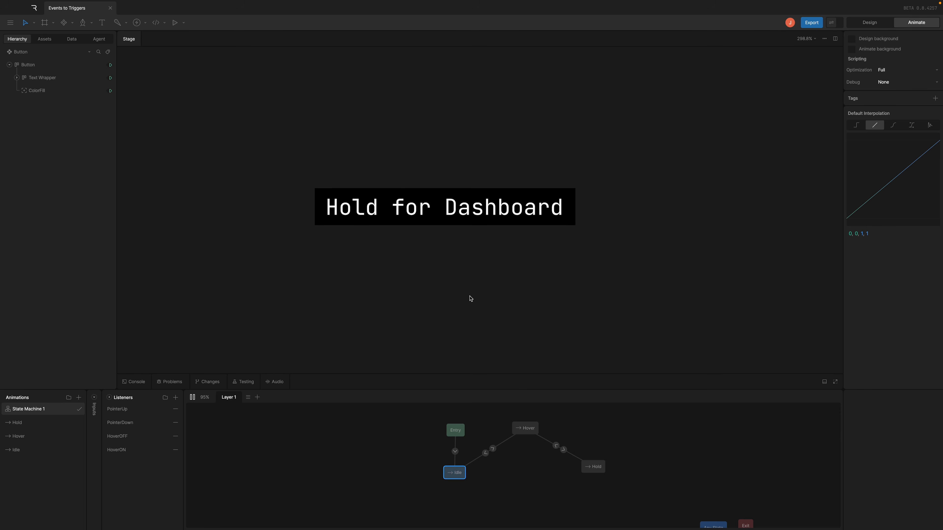
Test pressing the Hold for Dashboard button and examine its instance data and the Idle to Hover transition's condition.
{"action": "left_click", "coordinate": [444, 211]}
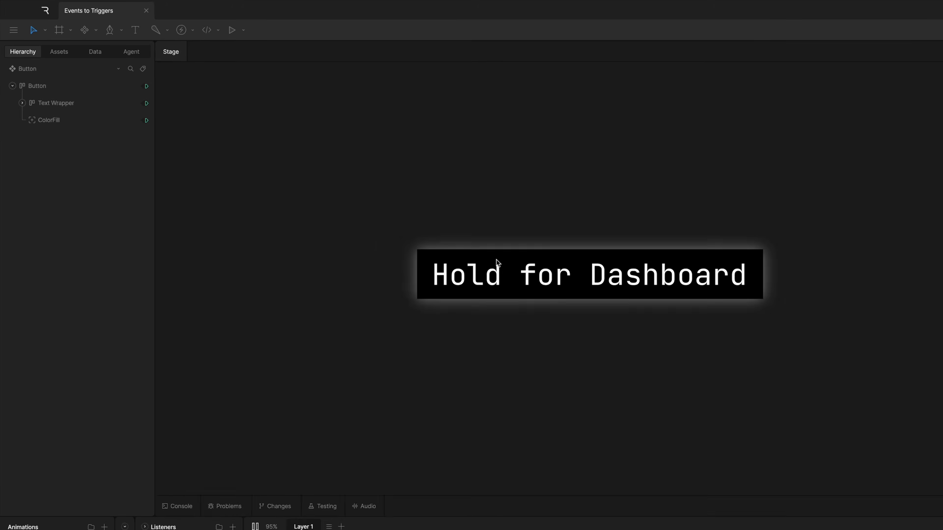
{"action": "left_click", "coordinate": [95, 51]}
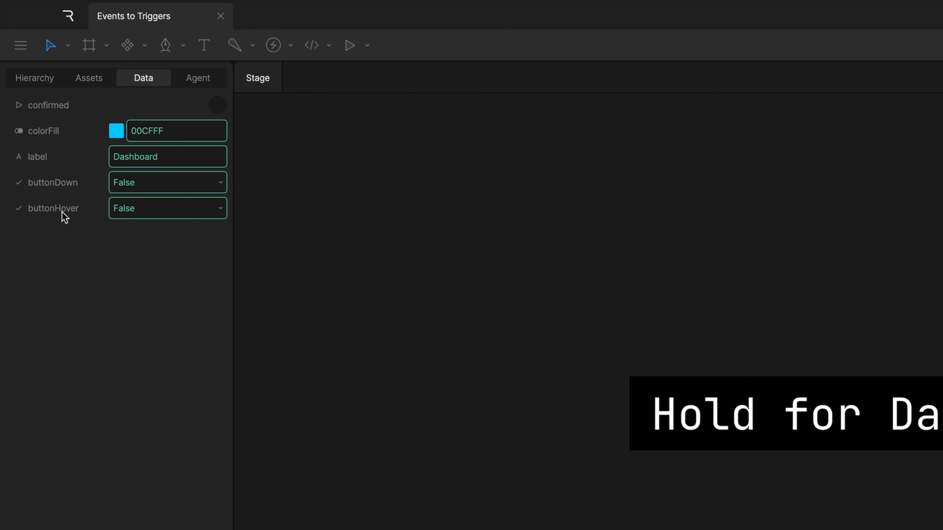
{"action": "left_click", "coordinate": [534, 486]}
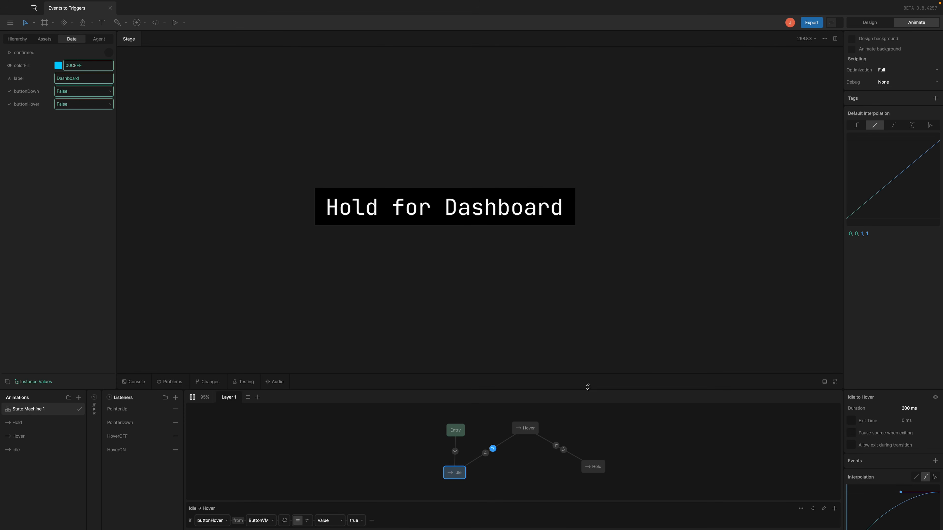
Add an event to the Hover to Hold transition that fires the confirmed trigger onEnter, and test it on the button.
{"action": "left_click_drag", "start_coordinate": [588, 387], "coordinate": [587, 361]}
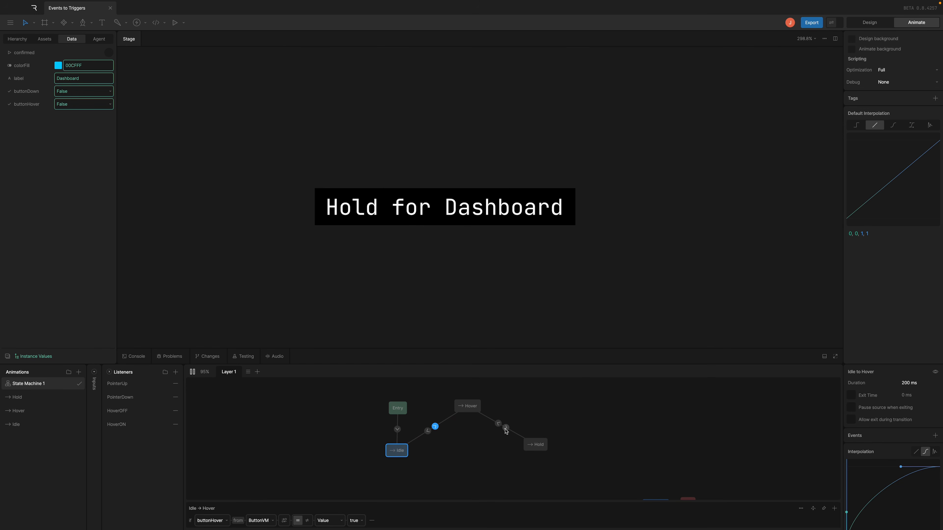
{"action": "left_click", "coordinate": [506, 428]}
{"action": "left_click", "coordinate": [934, 436]}
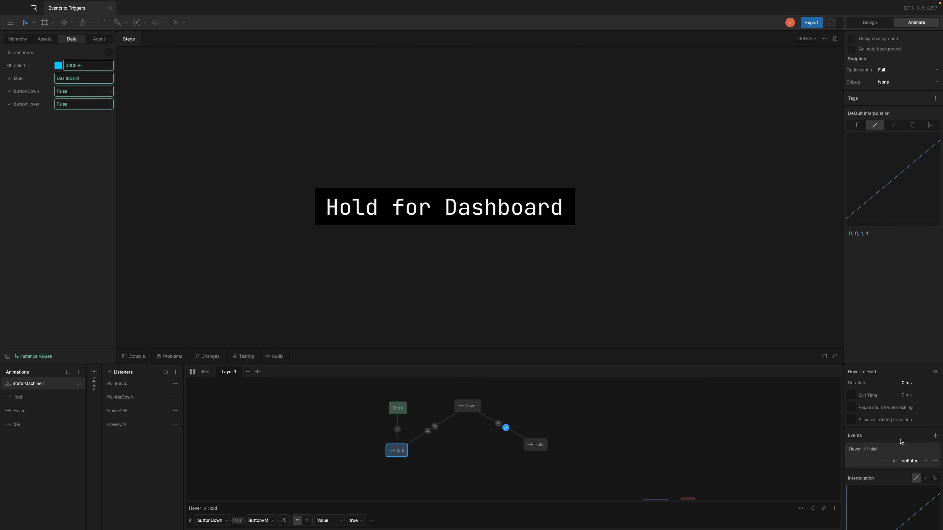
{"action": "left_click", "coordinate": [878, 460]}
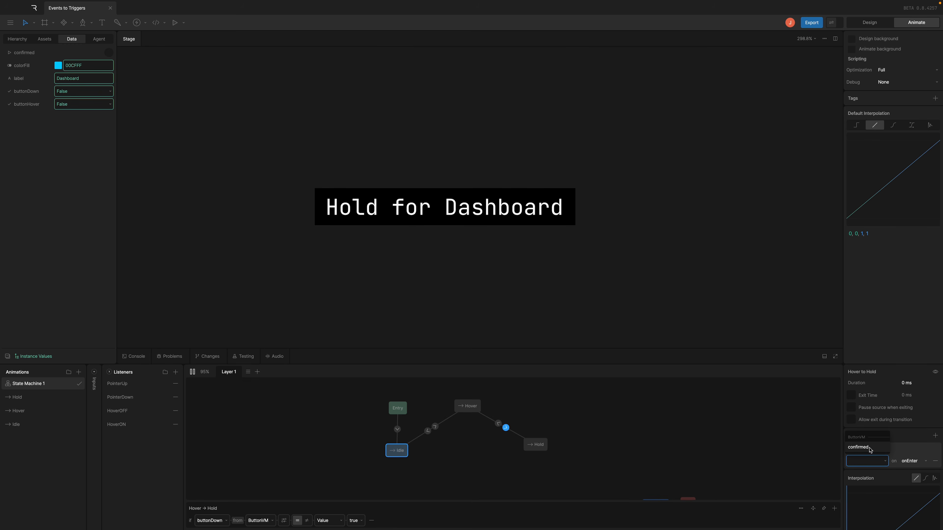
{"action": "left_click", "coordinate": [868, 448]}
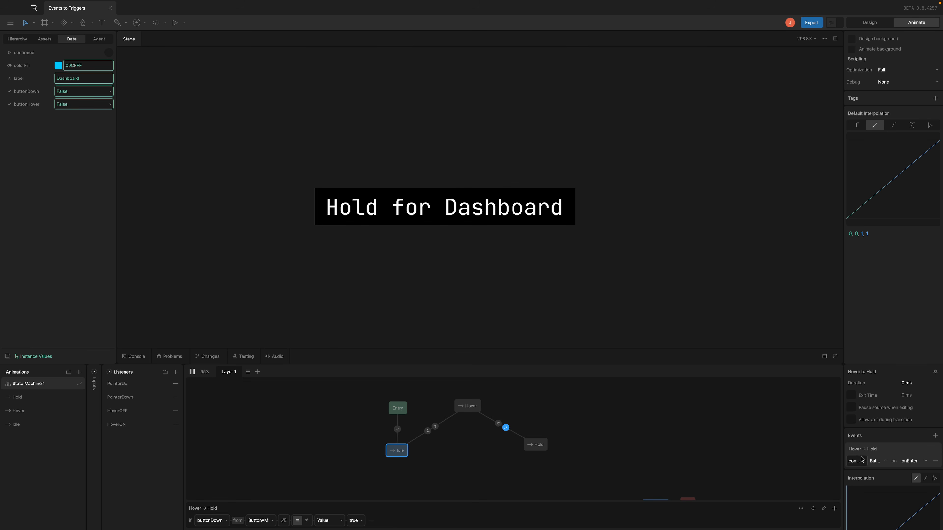
{"action": "left_click", "coordinate": [911, 461]}
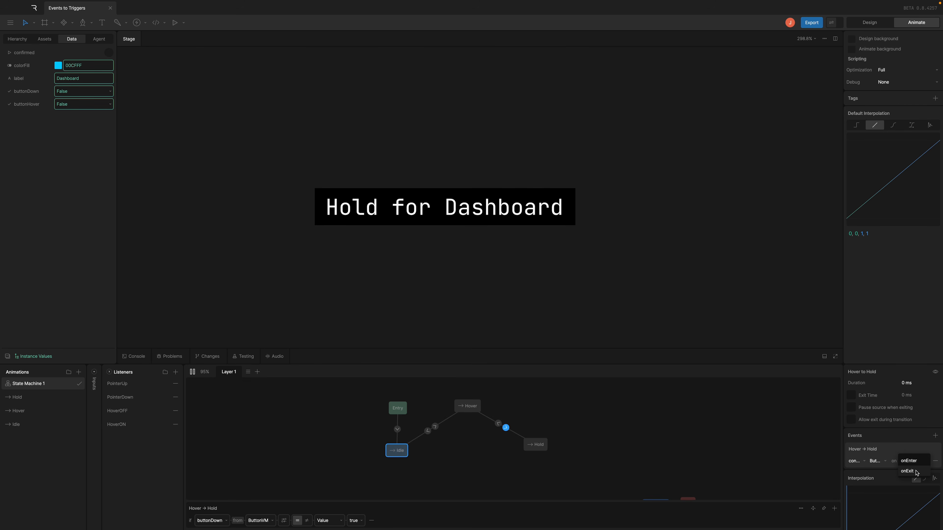
{"action": "left_click", "coordinate": [912, 462]}
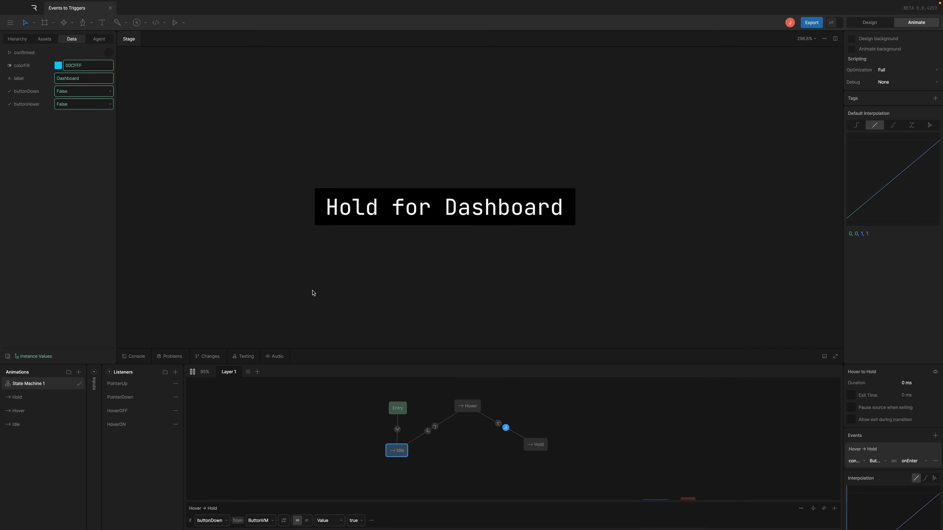
{"action": "left_click", "coordinate": [461, 216]}
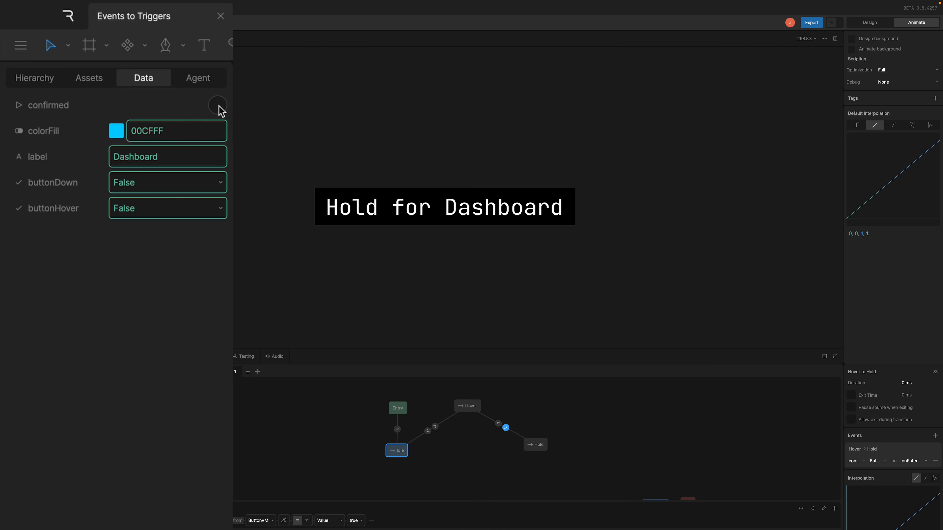
{"action": "left_click", "coordinate": [474, 207]}
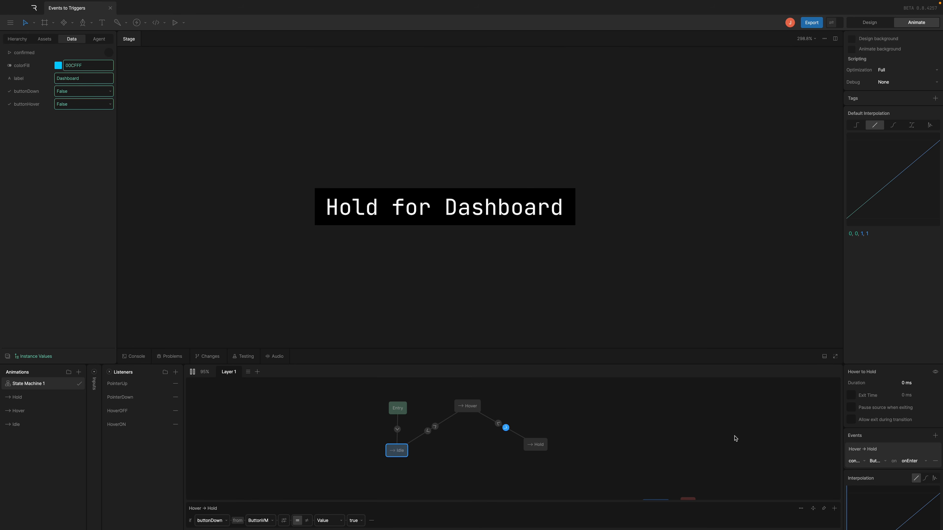
Give the Hover to Hold transition a 500 ms duration, source pausing on exit and an onExit event, and test it on the button.
{"action": "left_click", "coordinate": [906, 383]}
{"action": "left_click", "coordinate": [916, 407]}
{"action": "left_click", "coordinate": [916, 461]}
{"action": "left_click", "coordinate": [906, 470]}
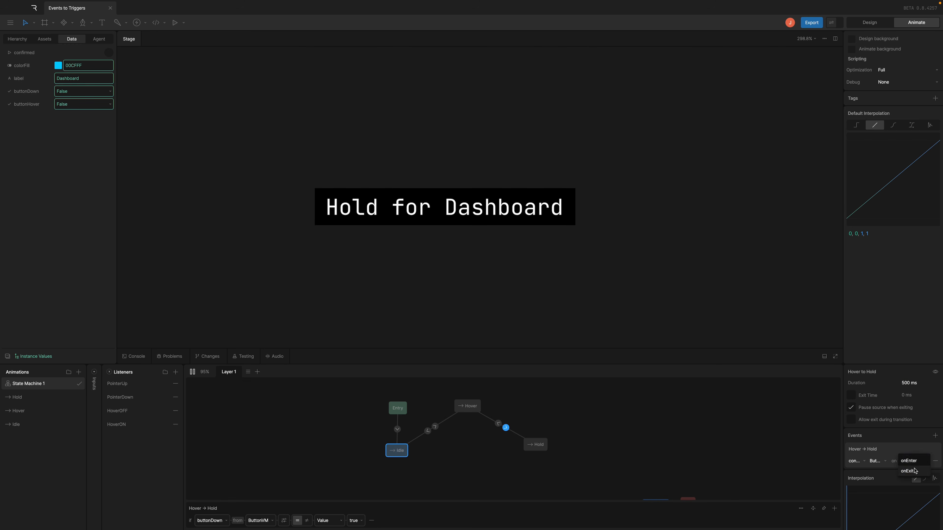
{"action": "left_click", "coordinate": [432, 217]}
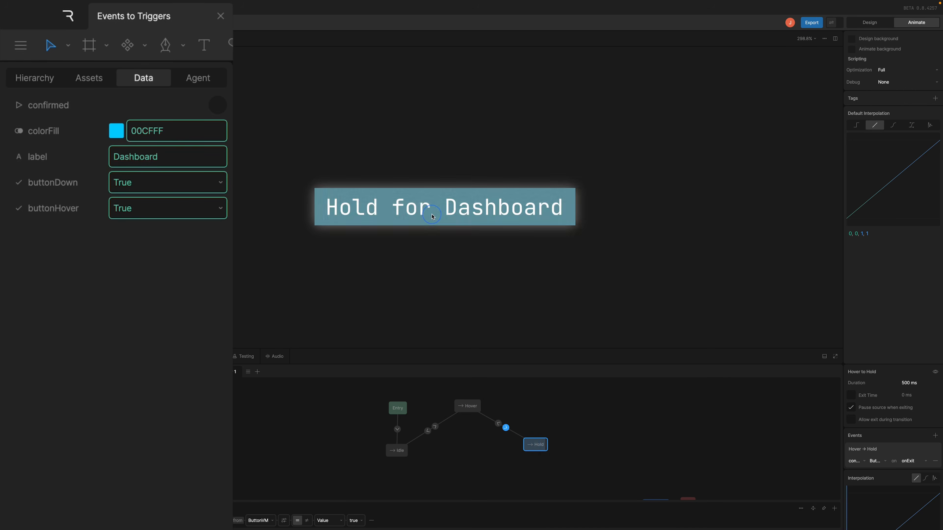
{"action": "left_click", "coordinate": [480, 221]}
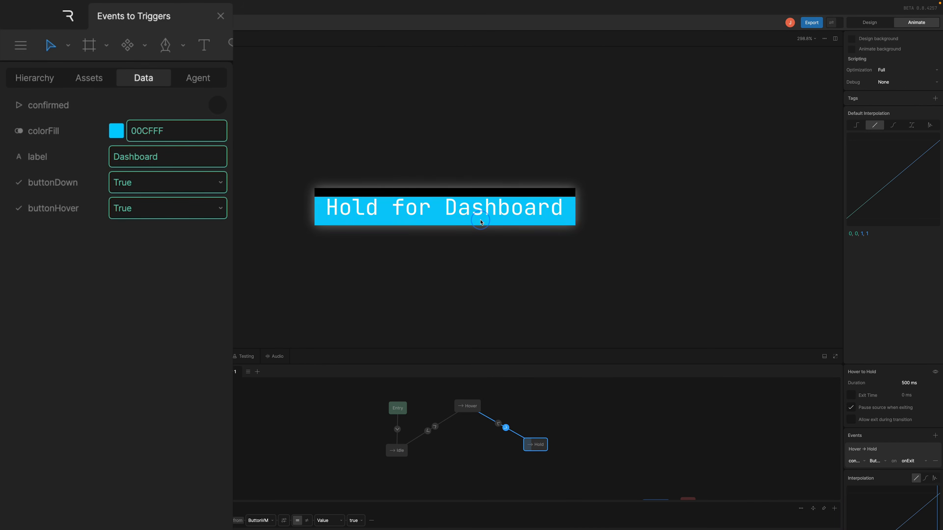
Try an event on the Hold state that fires the confirmed trigger onEnter, testing it on the button.
{"action": "left_click", "coordinate": [536, 446]}
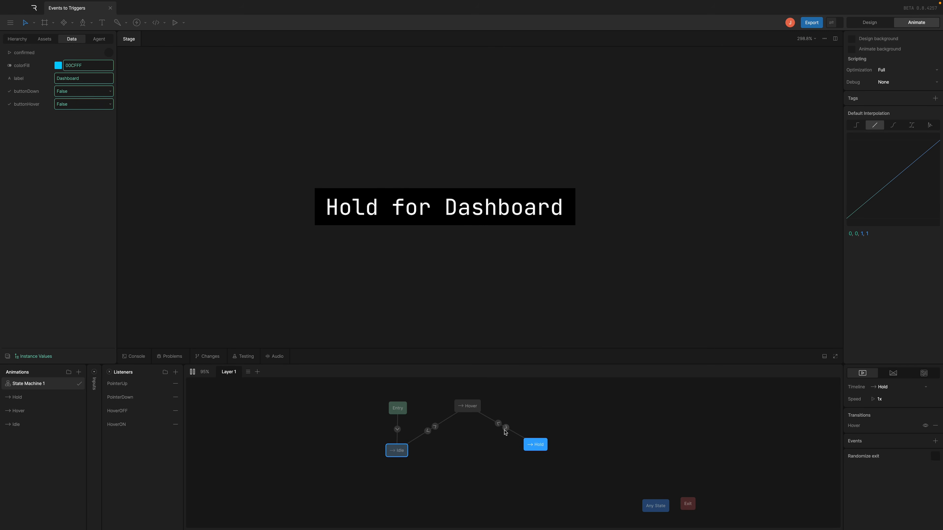
{"action": "left_click", "coordinate": [935, 441]}
{"action": "left_click", "coordinate": [910, 467]}
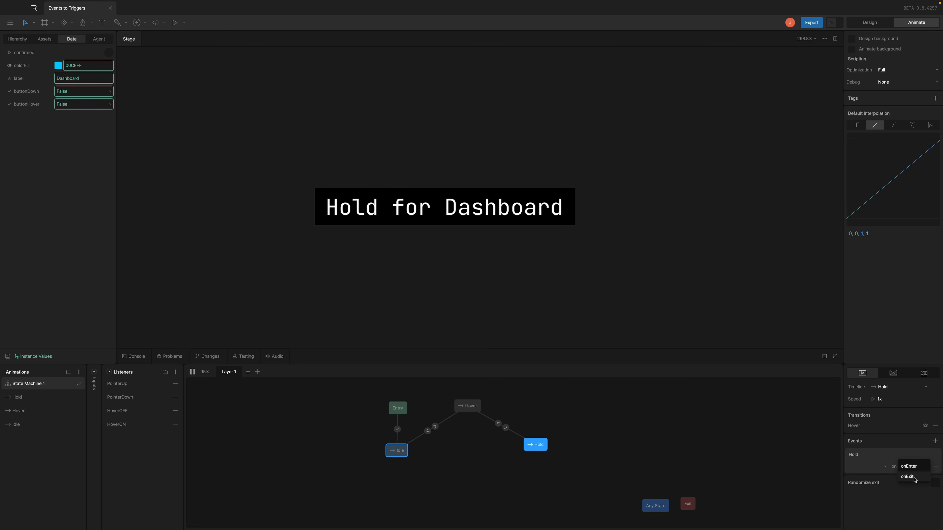
{"action": "left_click", "coordinate": [390, 210]}
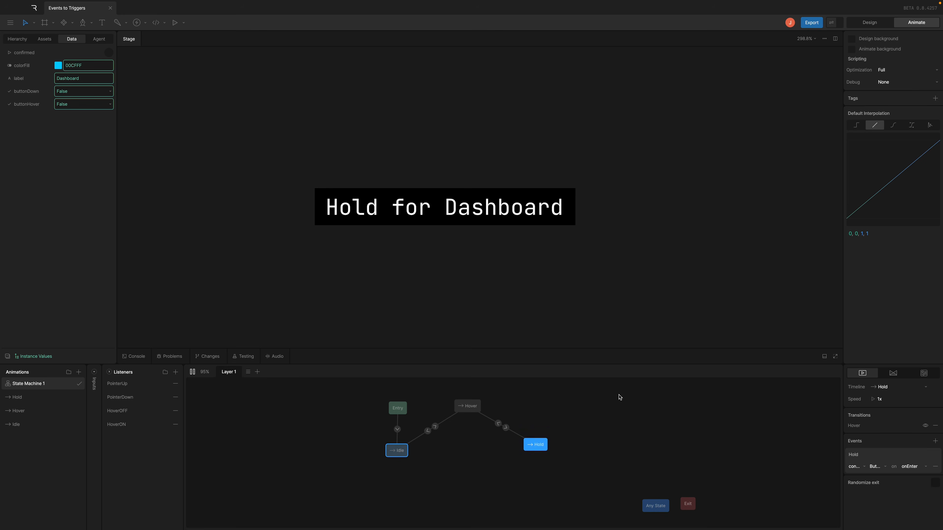
{"action": "left_click", "coordinate": [464, 212]}
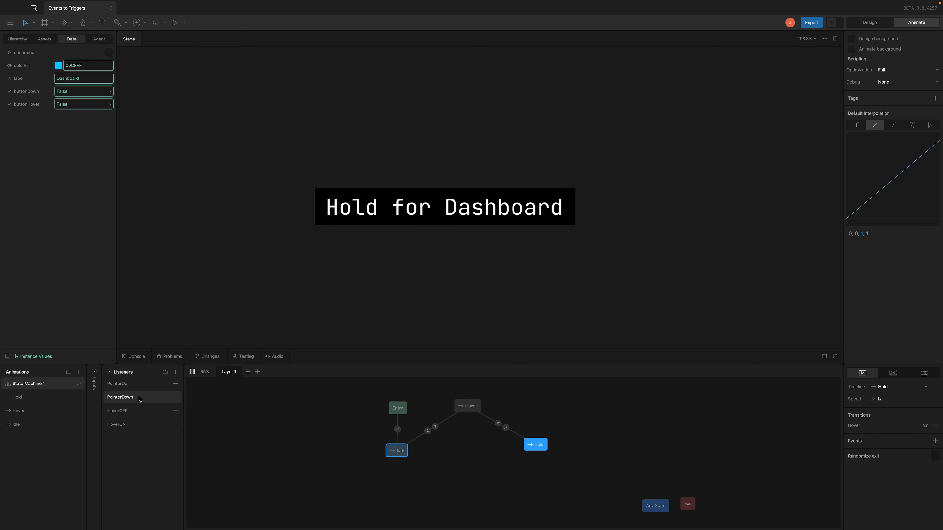
Review the PointerUp listener and add an action to the PointerDown listener that fires the confirmed trigger from ButtonVM.
{"action": "left_click", "coordinate": [133, 386]}
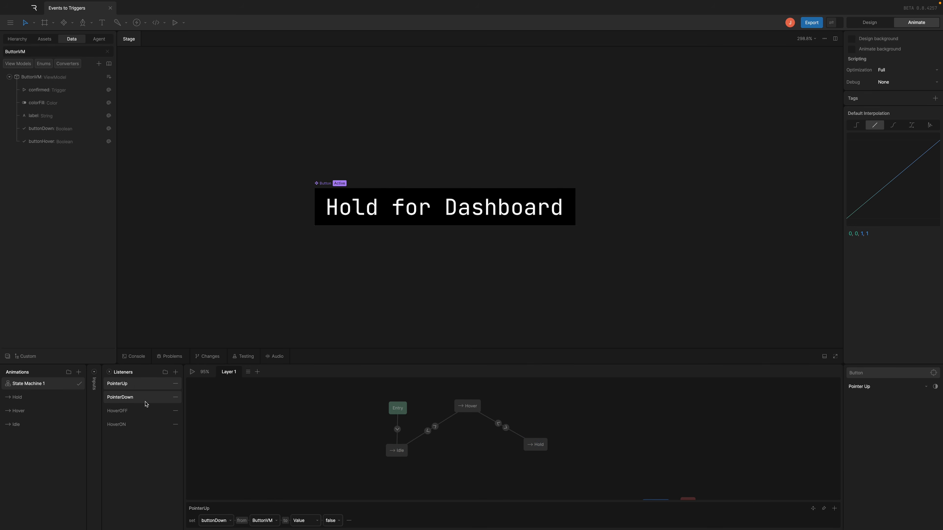
{"action": "left_click", "coordinate": [135, 398]}
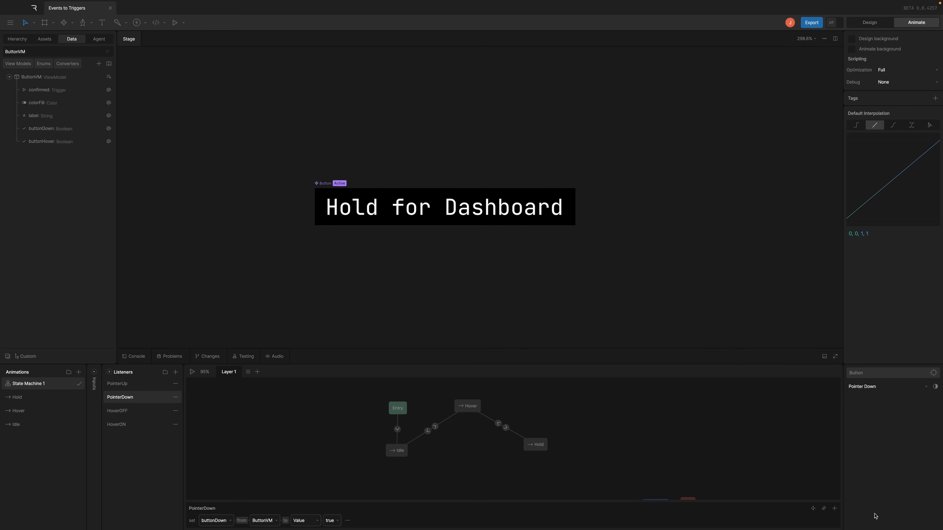
{"action": "left_click", "coordinate": [834, 509]}
{"action": "left_click", "coordinate": [229, 522]}
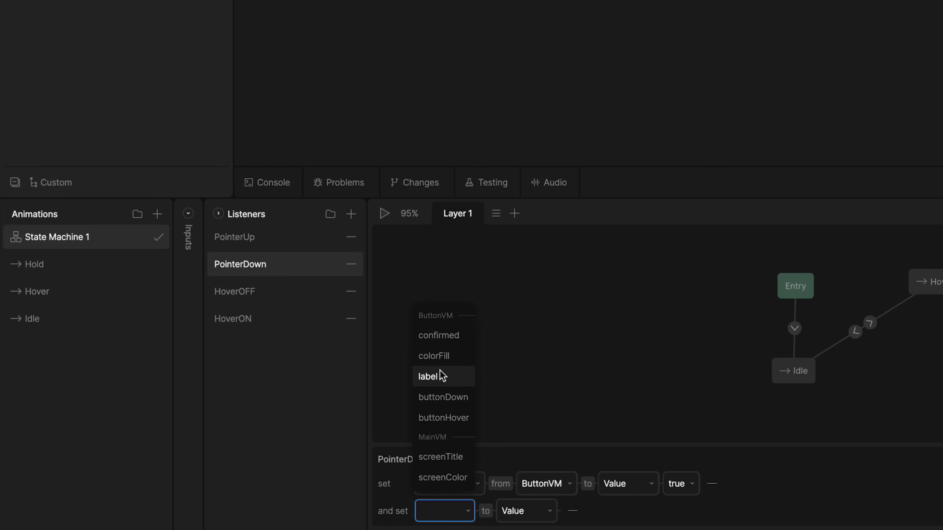
{"action": "left_click", "coordinate": [455, 335]}
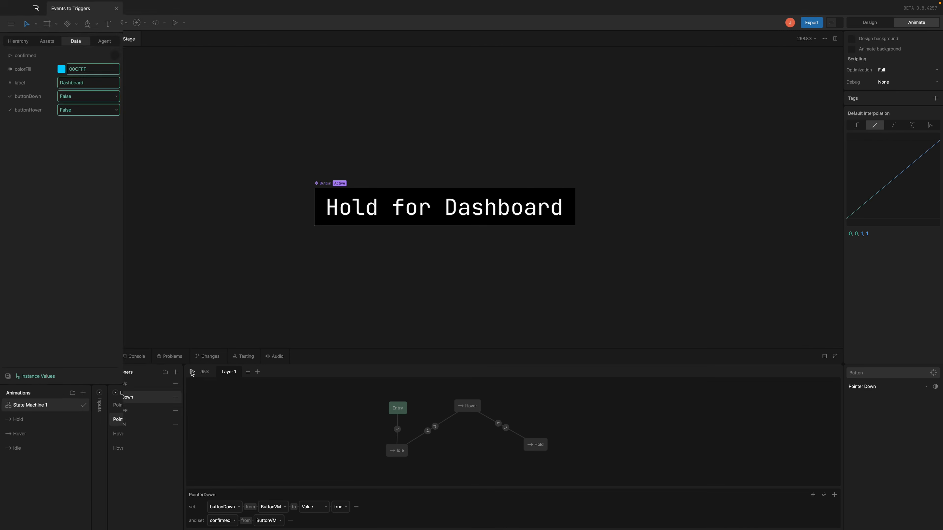
Play the state machine and press the button to check when the confirmed trigger fires.
{"action": "left_click", "coordinate": [192, 373]}
{"action": "left_click", "coordinate": [431, 217]}
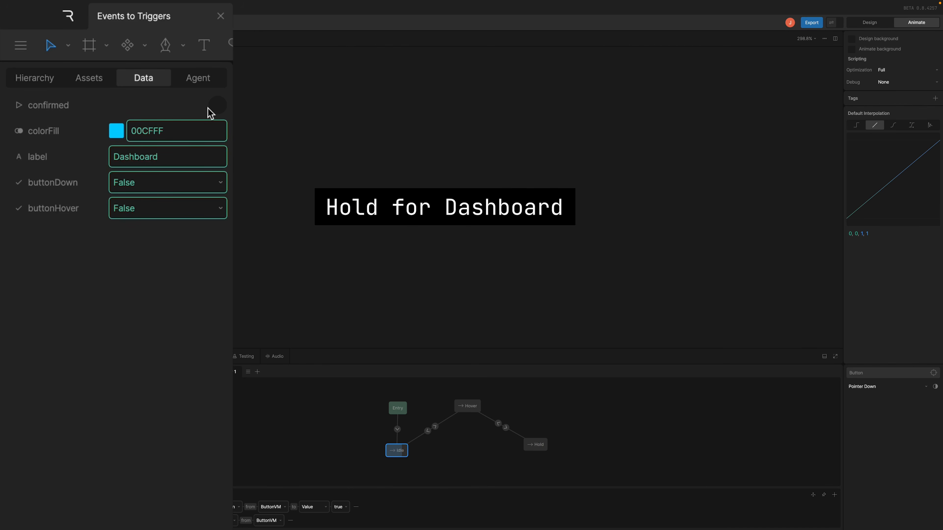
{"action": "left_click", "coordinate": [456, 214]}
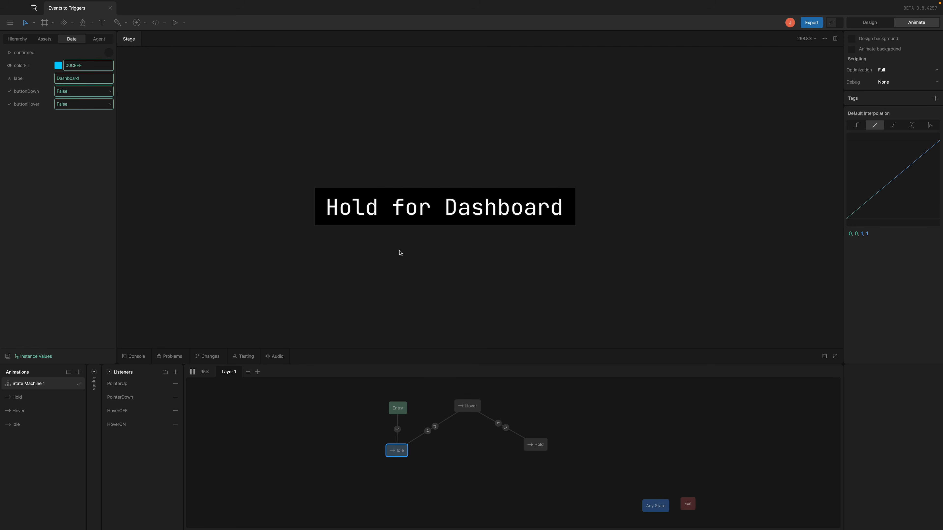
{"action": "left_click", "coordinate": [403, 219]}
Scrub the Hold animation to the 1-second keyframes and examine the confirmed trigger's instances in ButtonVM.
{"action": "double_click", "coordinate": [534, 444]}
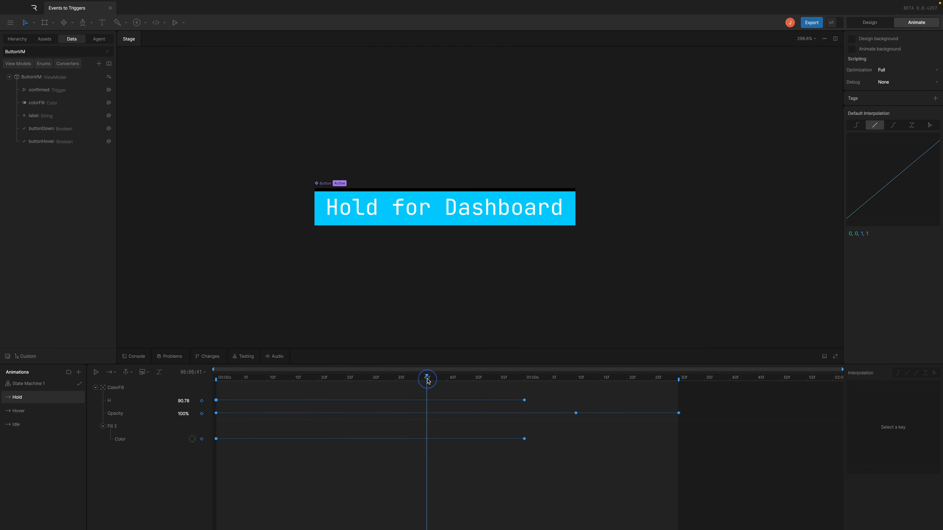
{"action": "left_click", "coordinate": [312, 375]}
{"action": "left_click_drag", "start_coordinate": [312, 374], "coordinate": [530, 394]}
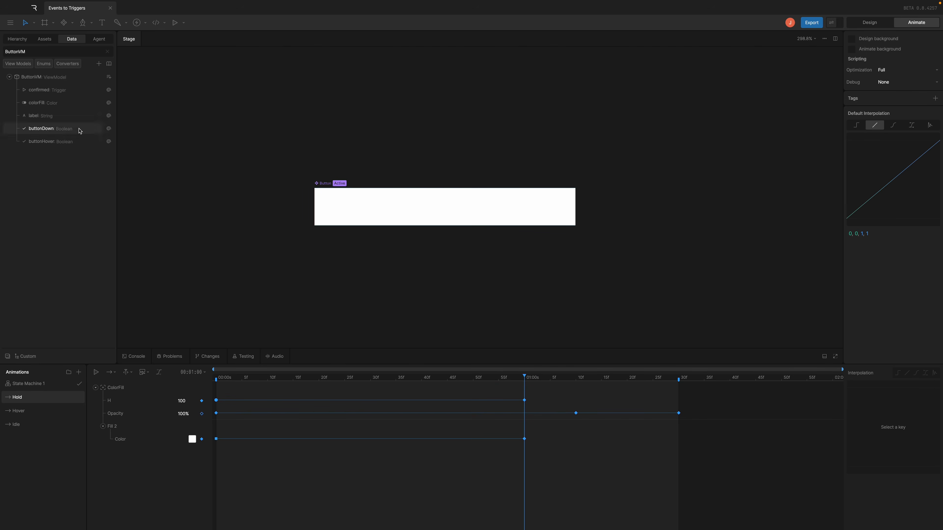
{"action": "left_click", "coordinate": [42, 92]}
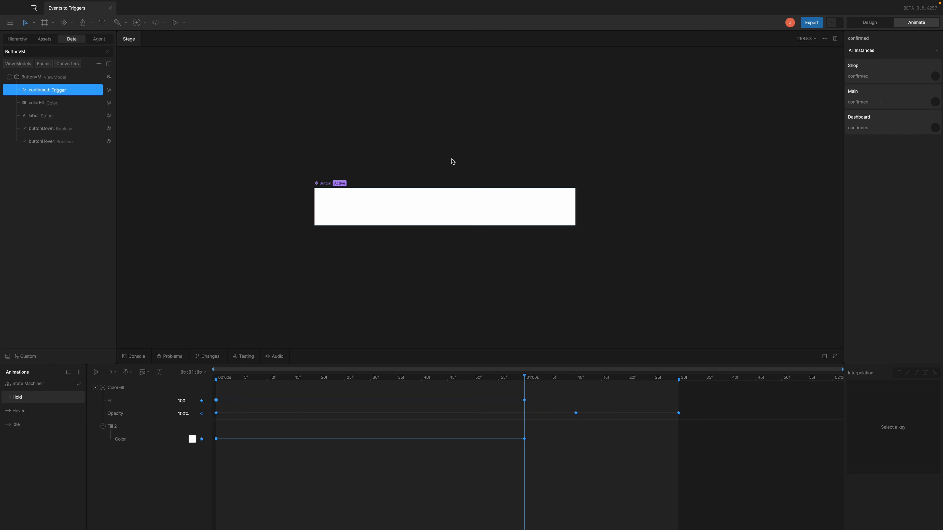
Place a Property Group above the button and add a trigger property named confirmedTrigger to it.
{"action": "left_click", "coordinate": [145, 23]}
{"action": "left_click", "coordinate": [151, 69]}
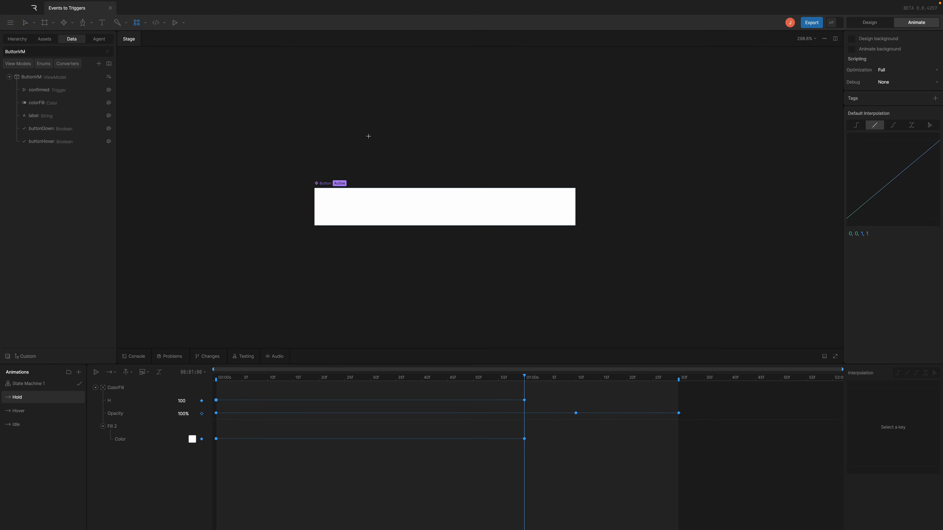
{"action": "left_click", "coordinate": [368, 137]}
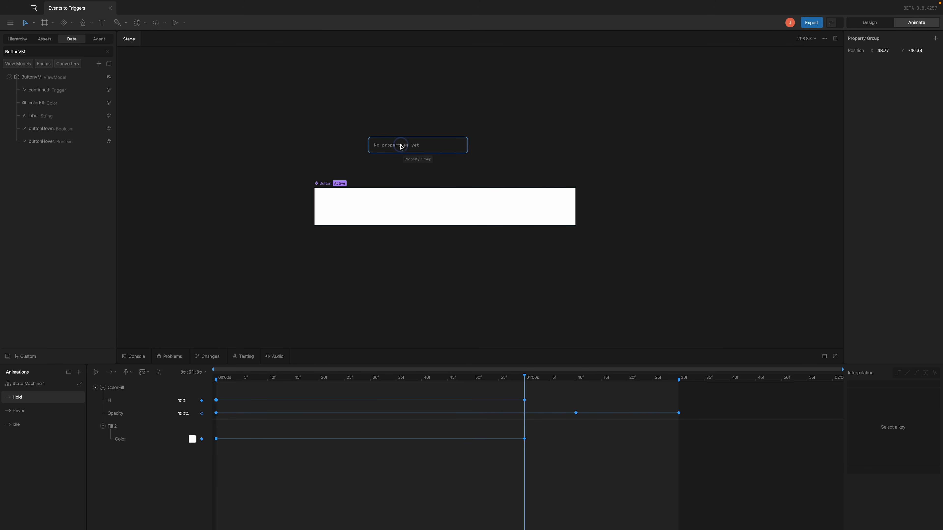
{"action": "left_click", "coordinate": [934, 38]}
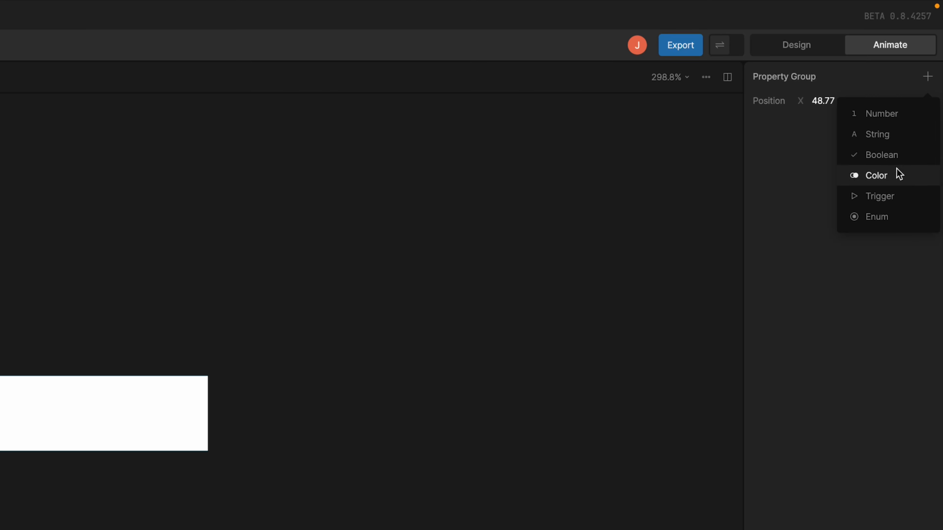
{"action": "left_click", "coordinate": [890, 201]}
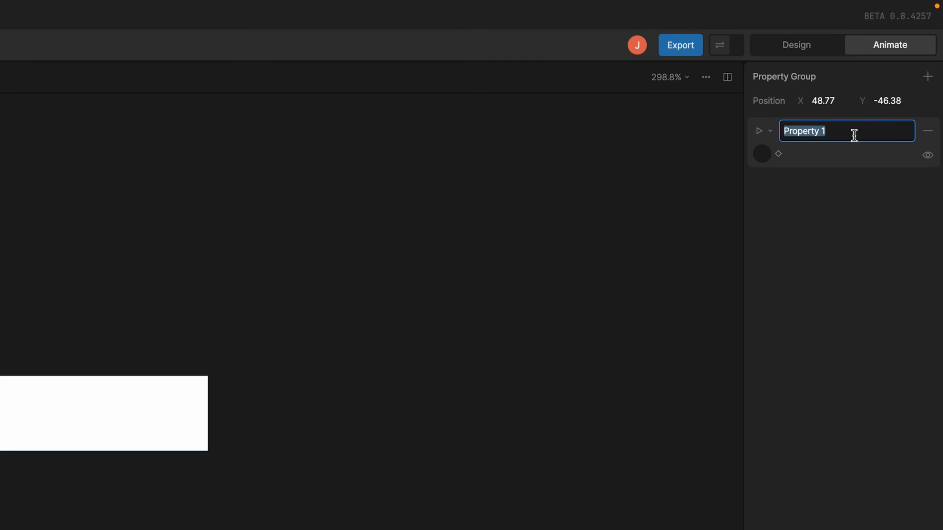
{"action": "type", "text": "confirmedTrigger"}
{"action": "key", "text": "Return"}
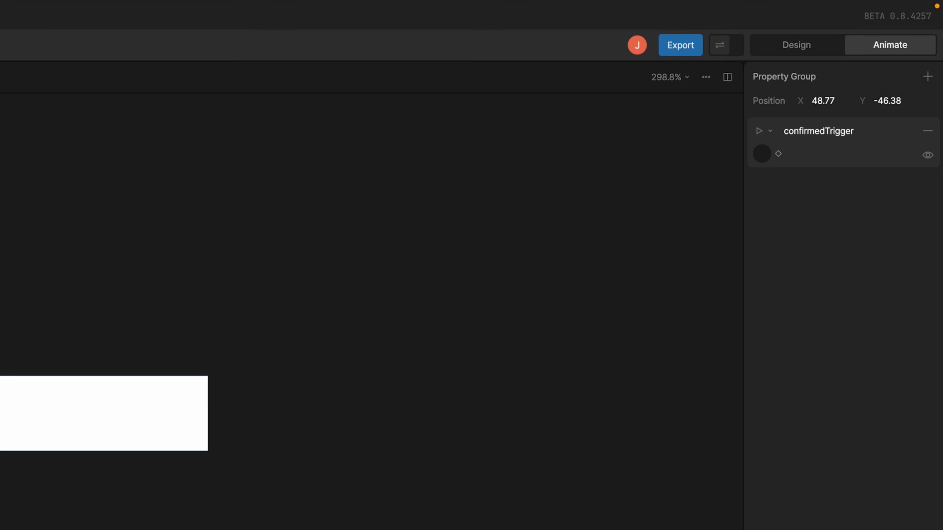
Data-bind confirmedTrigger to the confirmed property of ButtonVM with the Target to Source direction.
{"action": "right_click", "coordinate": [760, 156]}
{"action": "left_click", "coordinate": [780, 170]}
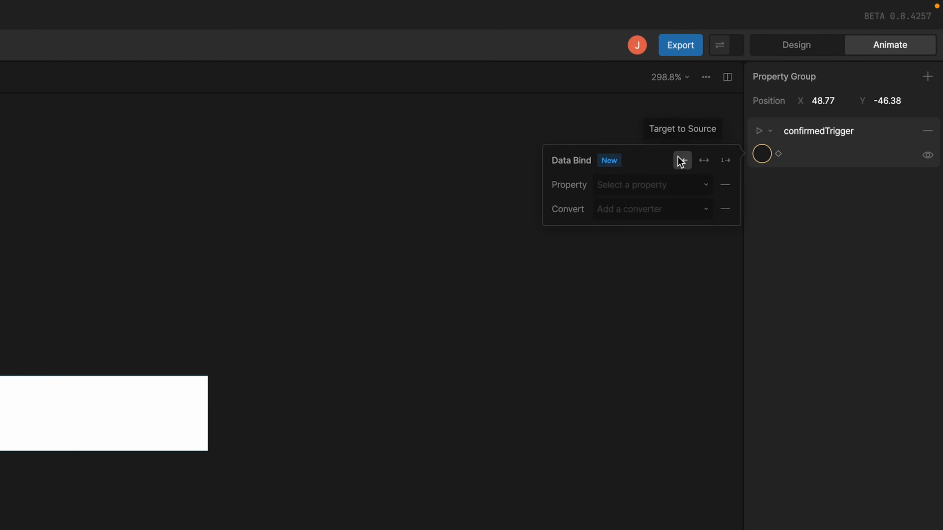
{"action": "left_click", "coordinate": [653, 184]}
{"action": "left_click", "coordinate": [640, 231]}
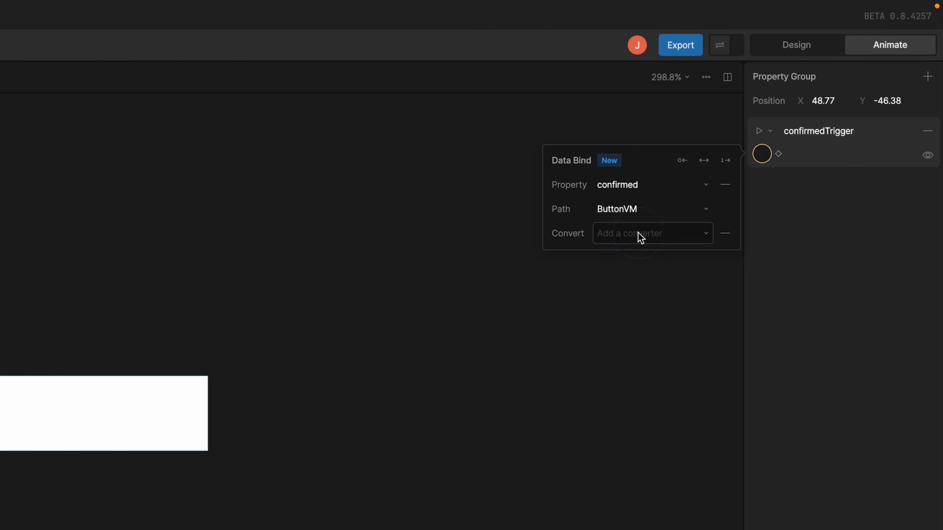
{"action": "left_click", "coordinate": [681, 162]}
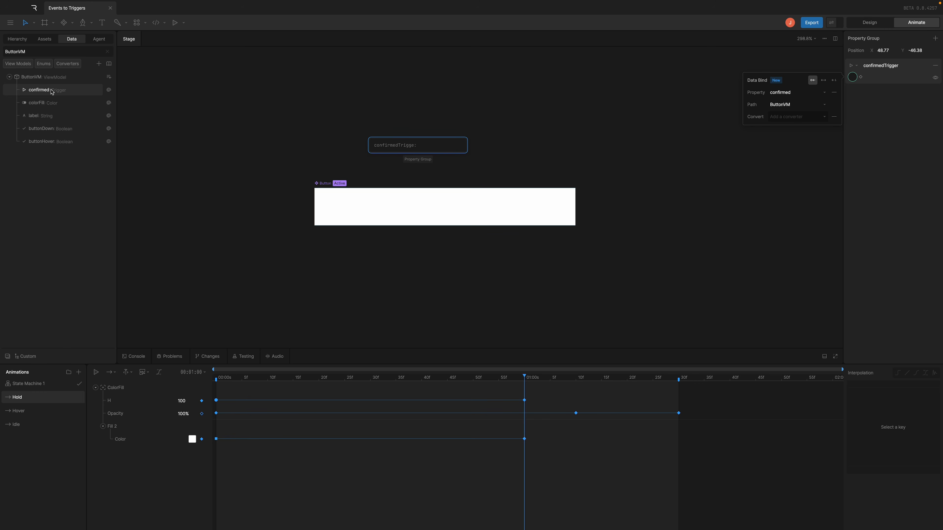
Key confirmedTrigger at the 1-second mark of the Hold animation and scrub the timeline across the key.
{"action": "left_click", "coordinate": [860, 78]}
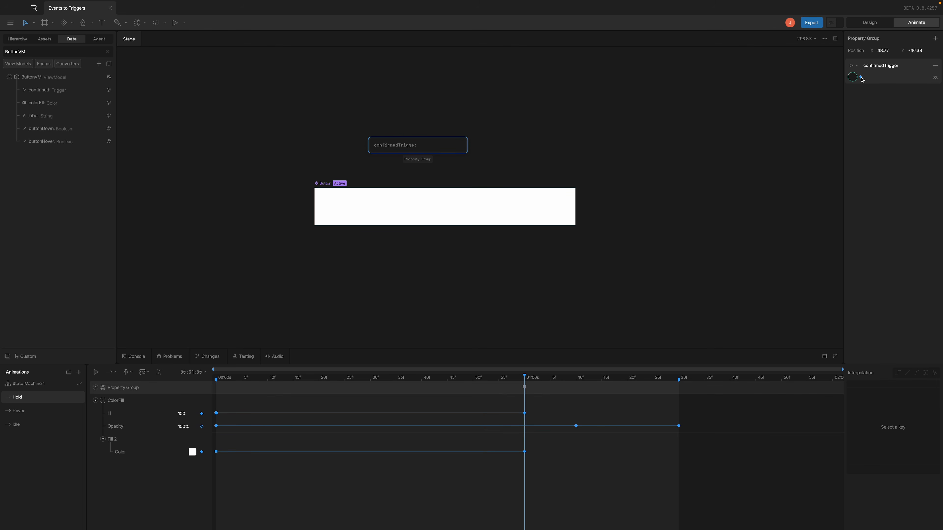
{"action": "left_click_drag", "start_coordinate": [518, 378], "coordinate": [445, 393]}
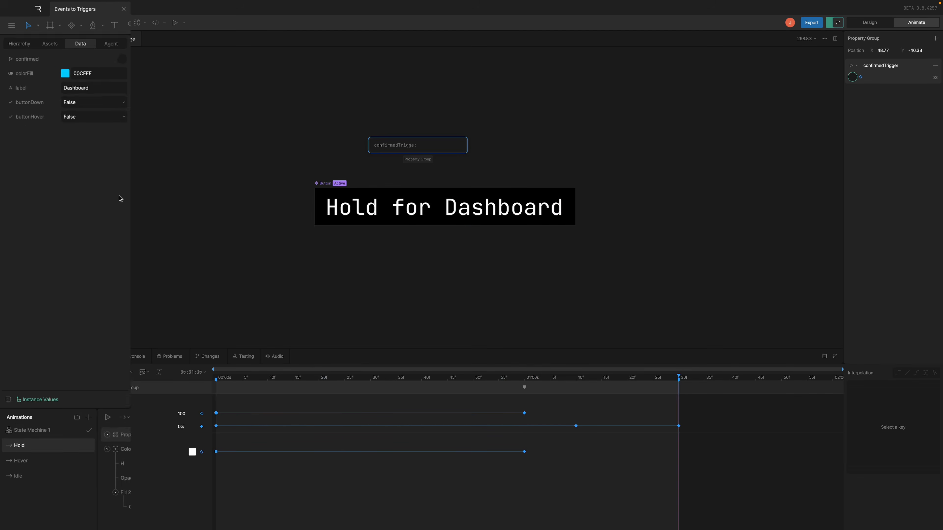
Play the MenuBar state machine and hold the Dashboard, Main and Shop buttons to test each one.
{"action": "key", "text": "space"}
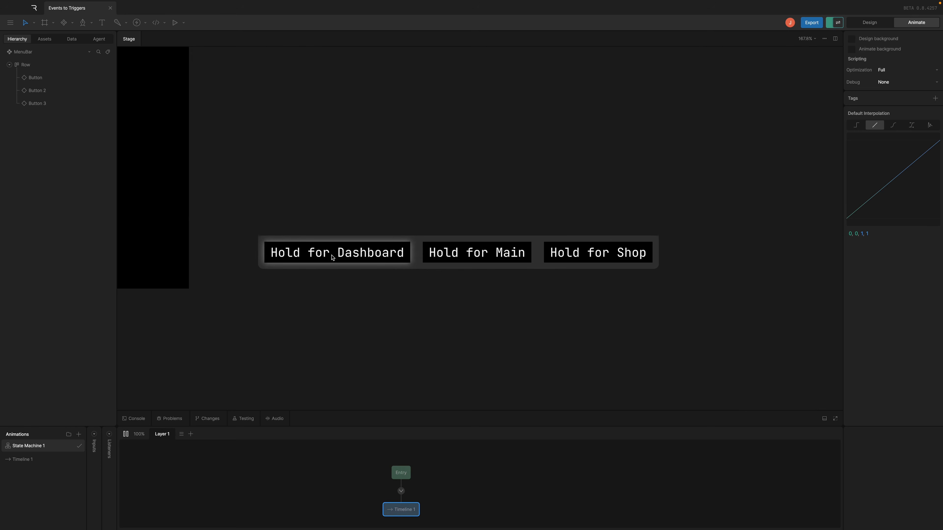
{"action": "left_click", "coordinate": [373, 256]}
{"action": "left_click_drag", "start_coordinate": [492, 255], "coordinate": [493, 255]}
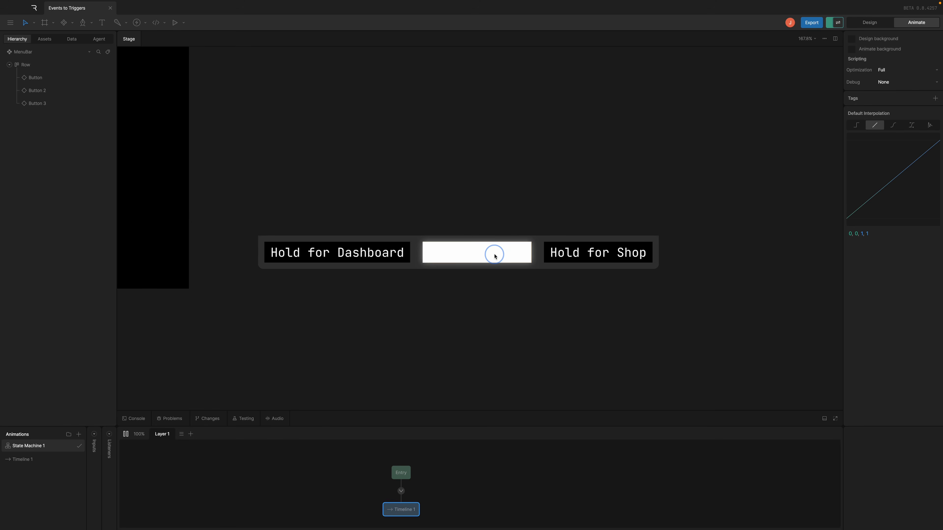
{"action": "left_click", "coordinate": [581, 251]}
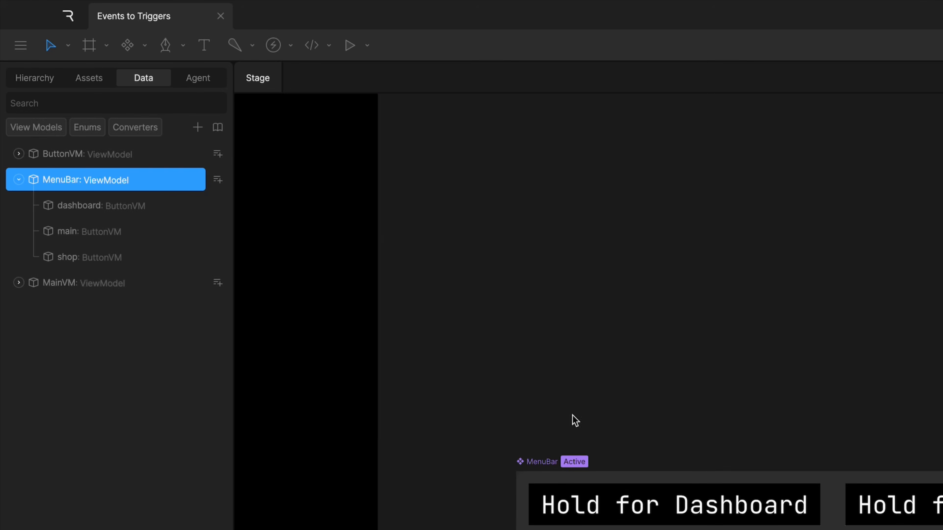
Inspect the dashboard, main and shop properties of the MenuBar view model.
{"action": "left_click", "coordinate": [90, 205]}
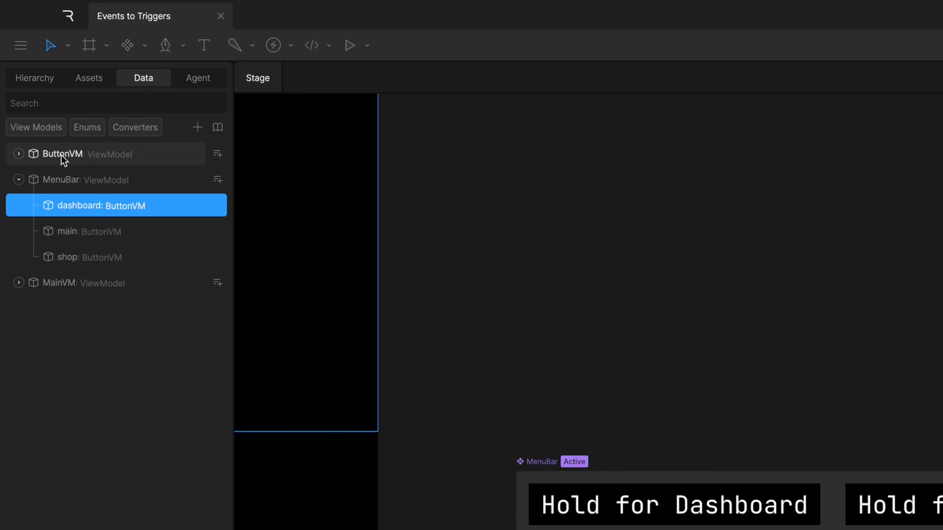
{"action": "left_click", "coordinate": [85, 232]}
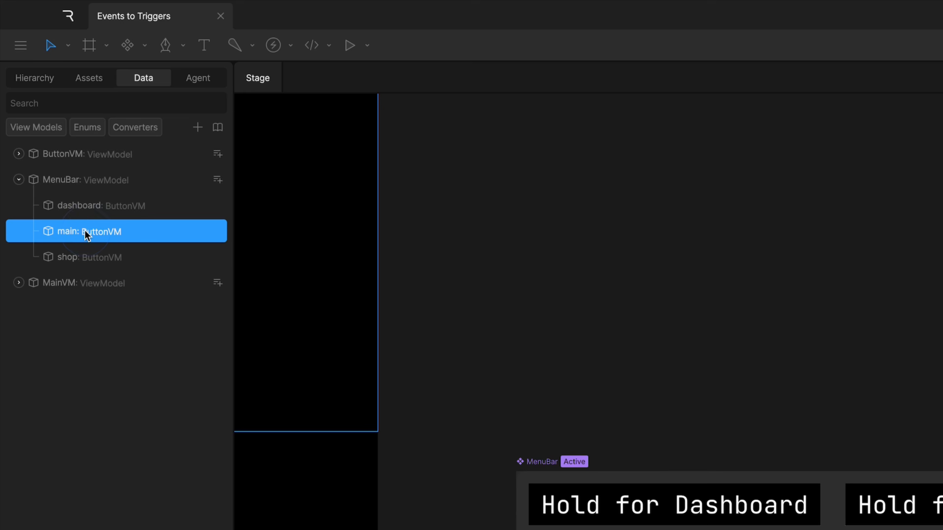
{"action": "left_click", "coordinate": [84, 250]}
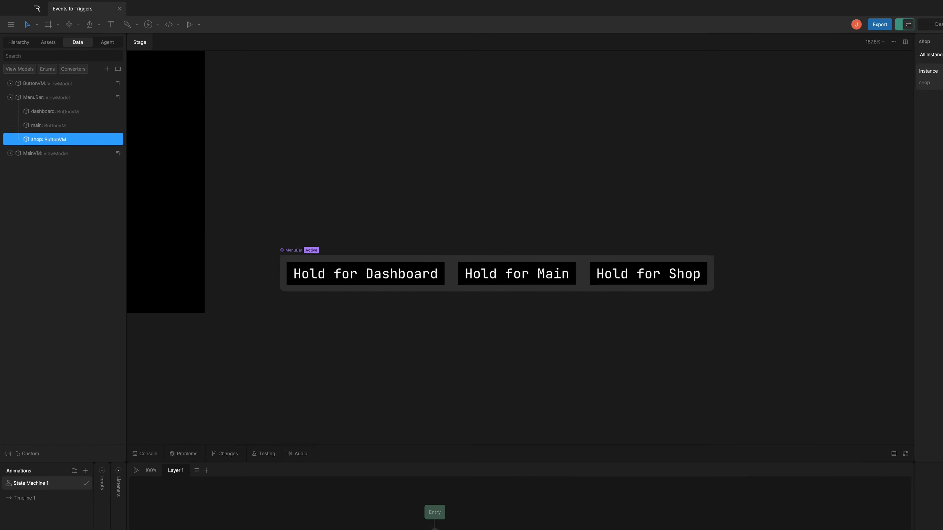
{"action": "left_click", "coordinate": [321, 169]}
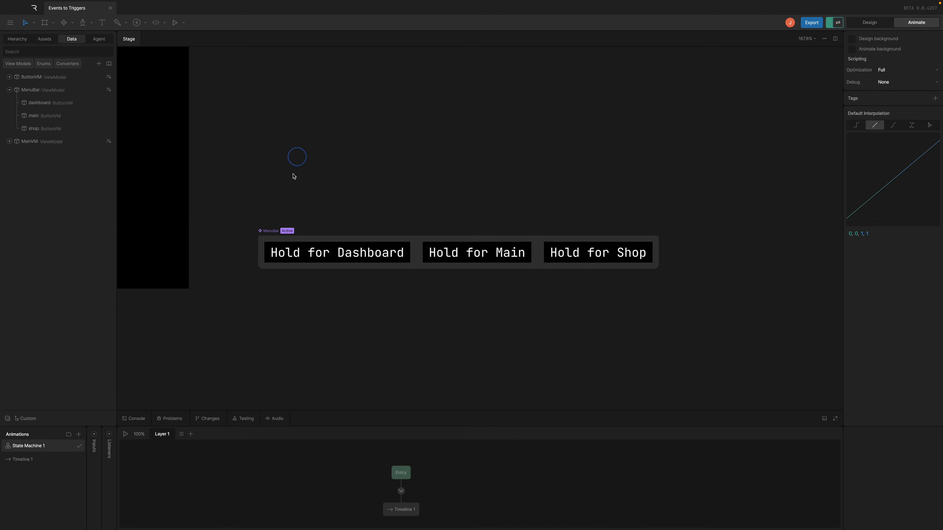
Play the main artboard's state machine and hold the Dashboard button to check the screen title and colour, then stop playback.
{"action": "left_click", "coordinate": [276, 231]}
{"action": "left_click_drag", "start_coordinate": [254, 234], "coordinate": [925, 285]}
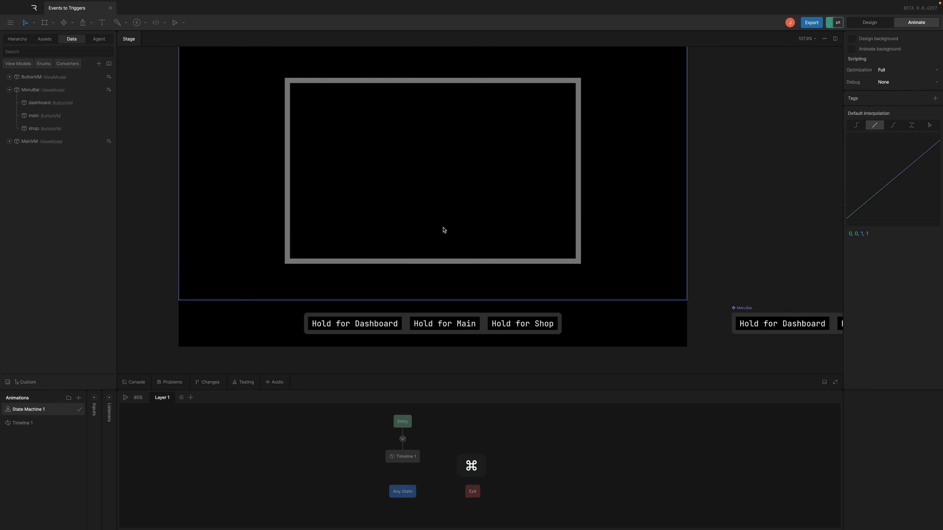
{"action": "scroll", "coordinate": [459, 201], "scroll_direction": "down", "scroll_amount": 5}
{"action": "scroll", "coordinate": [381, 237], "scroll_direction": "up", "scroll_amount": 5}
{"action": "key", "text": "space"}
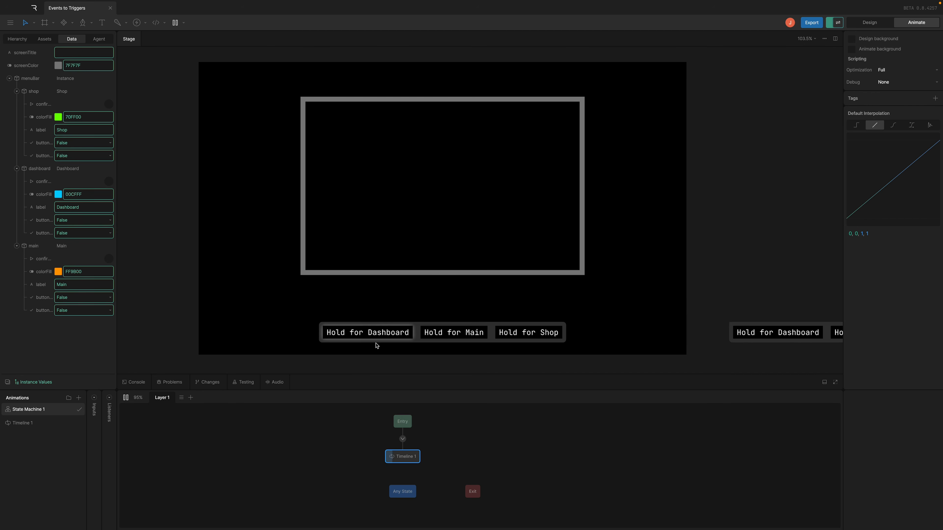
{"action": "left_click", "coordinate": [364, 336]}
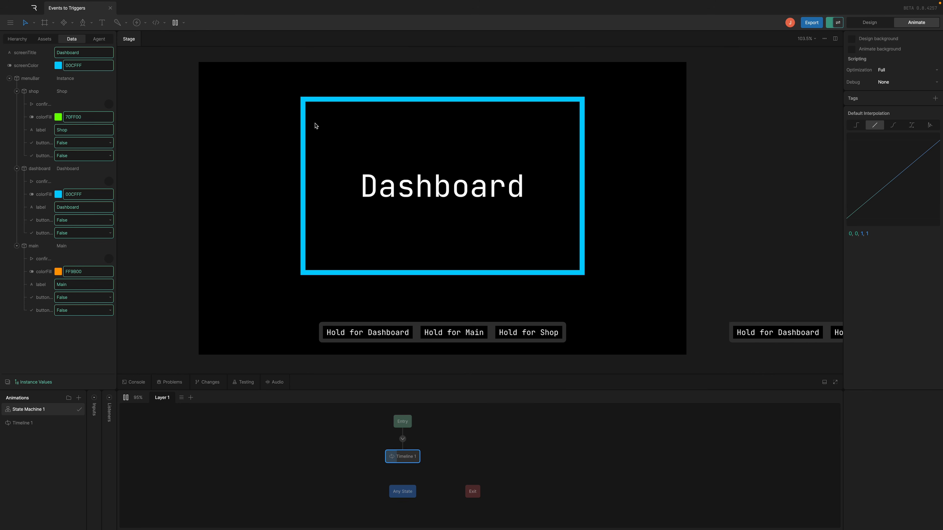
{"action": "left_click", "coordinate": [361, 336]}
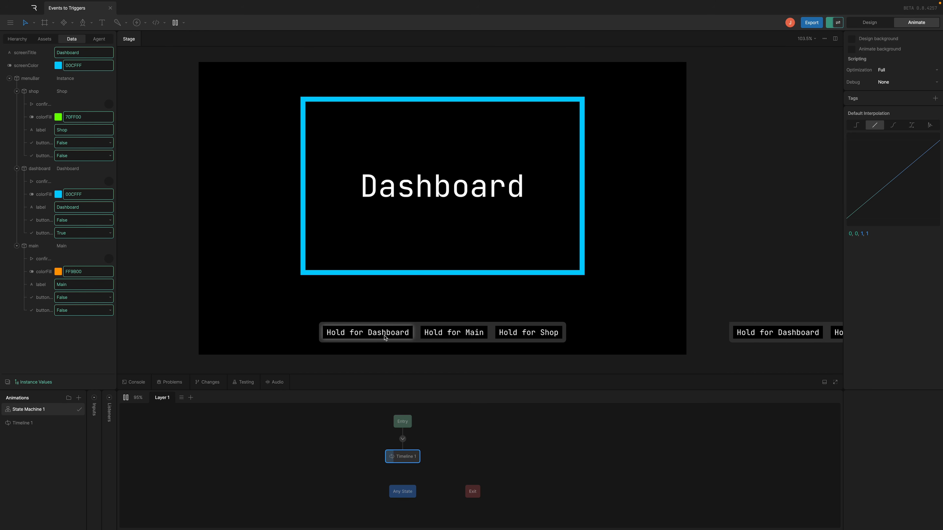
{"action": "key", "text": "space"}
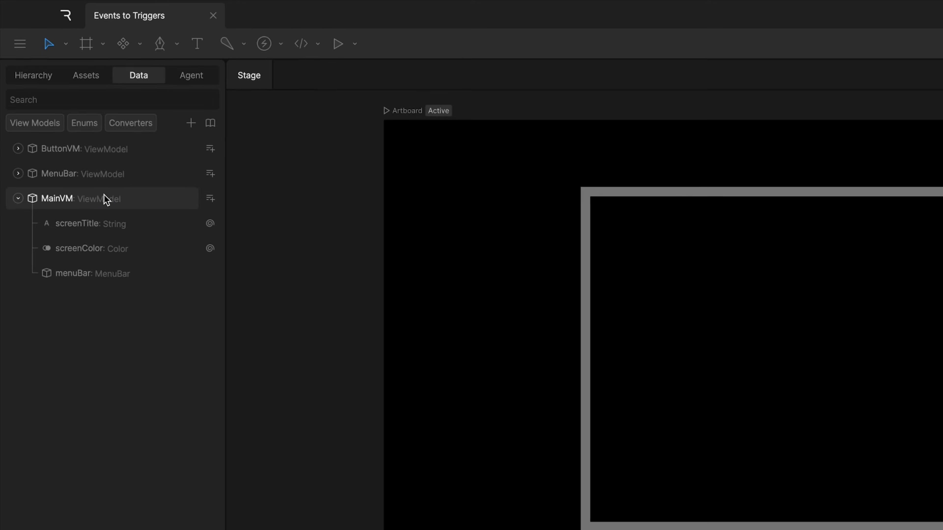
Examine how MainVM nests MenuBar and ButtonVM, and check its screenTitle and screenColor properties against the artboard's layers.
{"action": "left_click", "coordinate": [56, 100]}
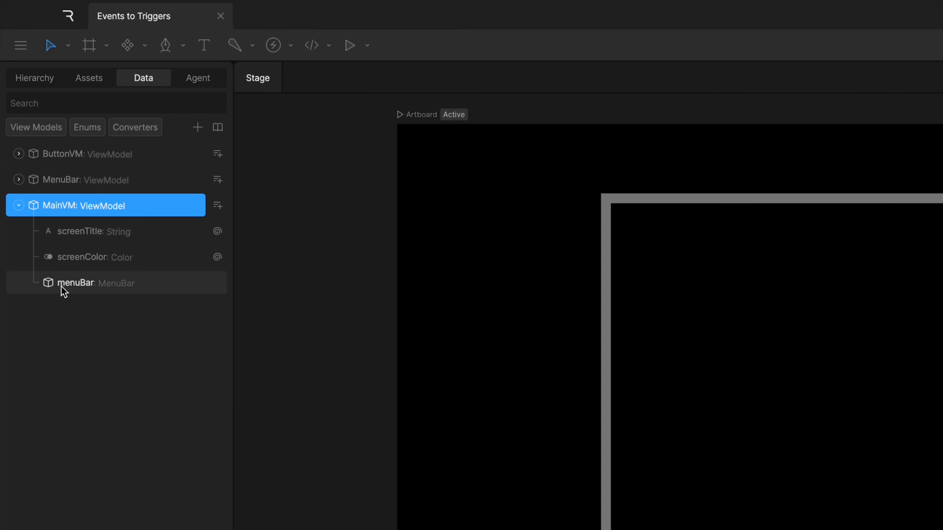
{"action": "left_click", "coordinate": [74, 289]}
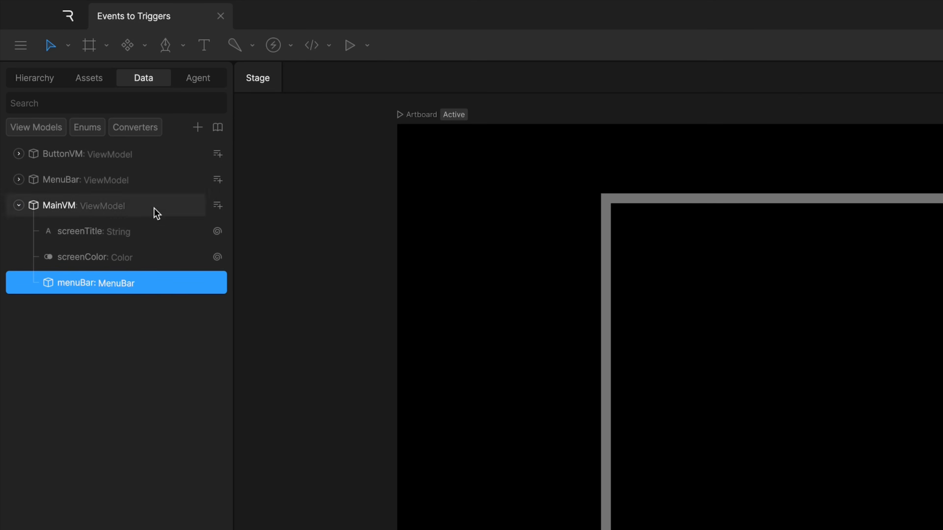
{"action": "left_click", "coordinate": [18, 180]}
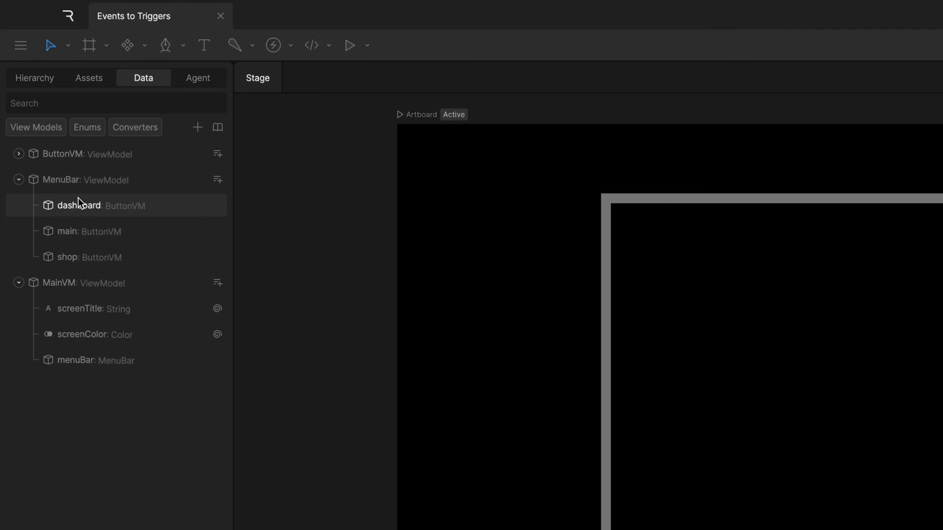
{"action": "left_click", "coordinate": [19, 154]}
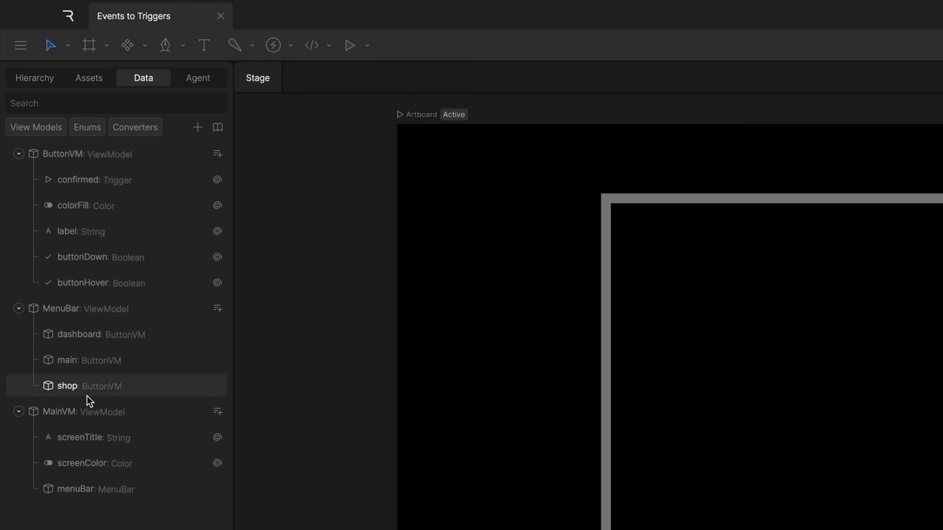
{"action": "left_click", "coordinate": [99, 412]}
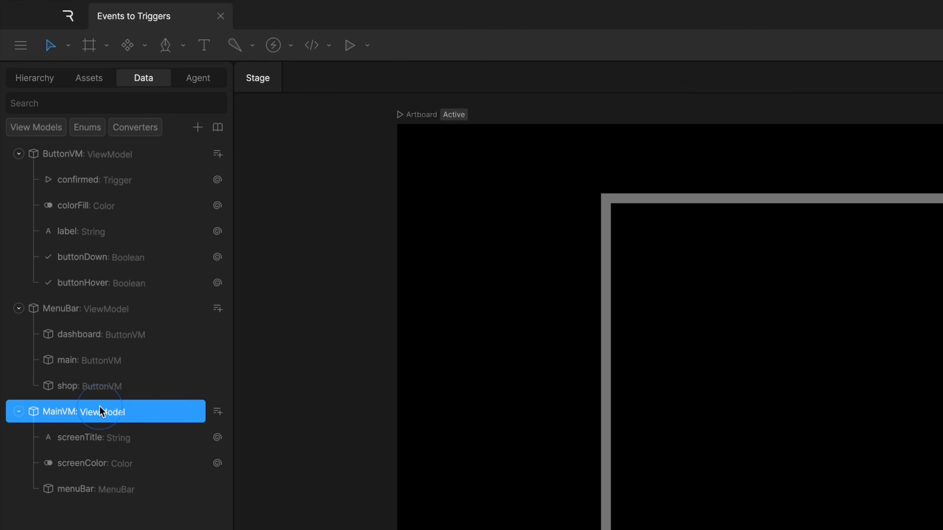
{"action": "left_click", "coordinate": [124, 464]}
{"action": "left_click", "coordinate": [127, 440]}
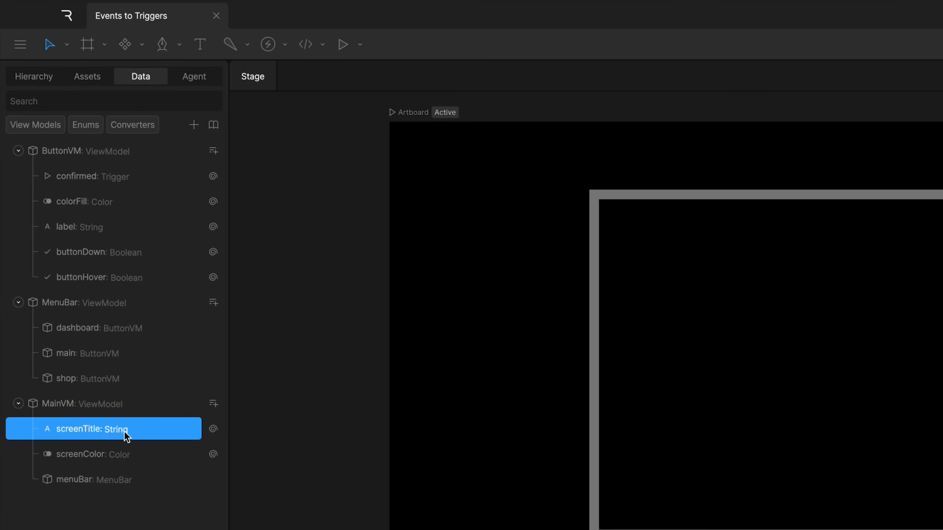
{"action": "left_click", "coordinate": [103, 465]}
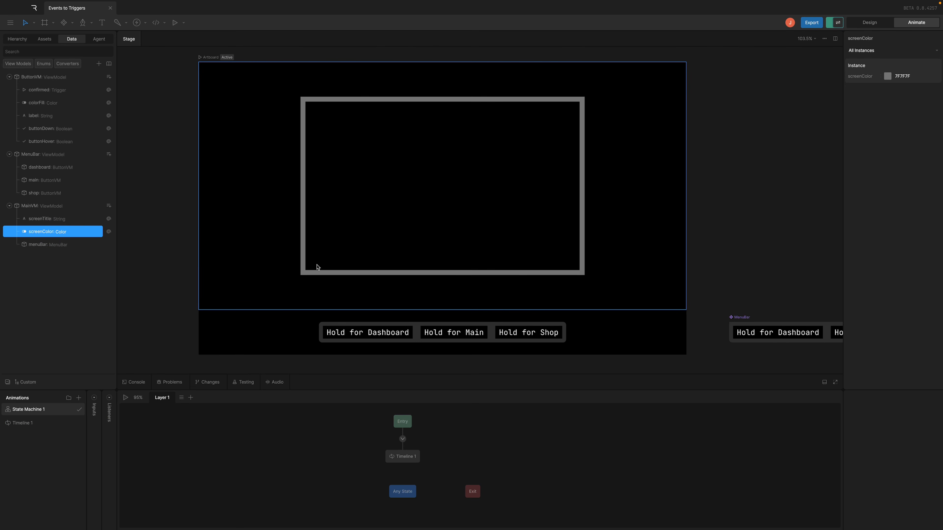
{"action": "left_click", "coordinate": [78, 221]}
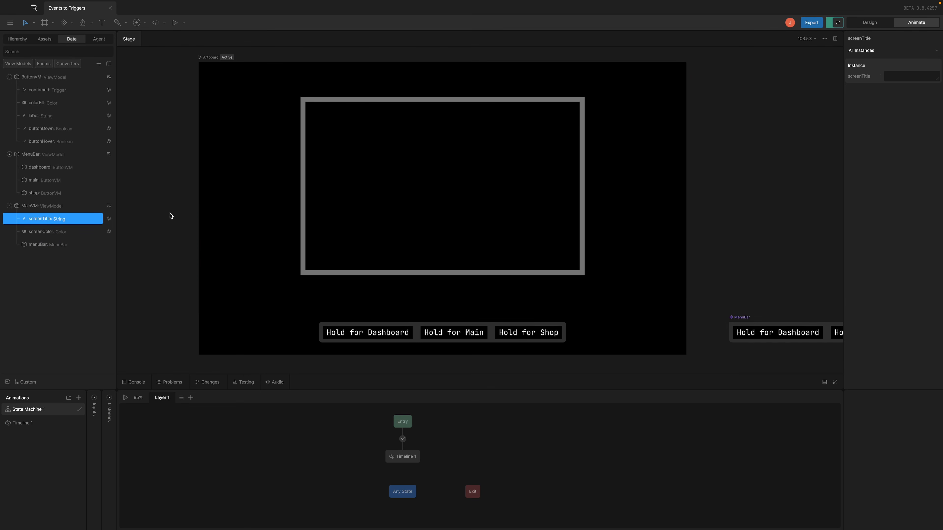
{"action": "left_click", "coordinate": [427, 176]}
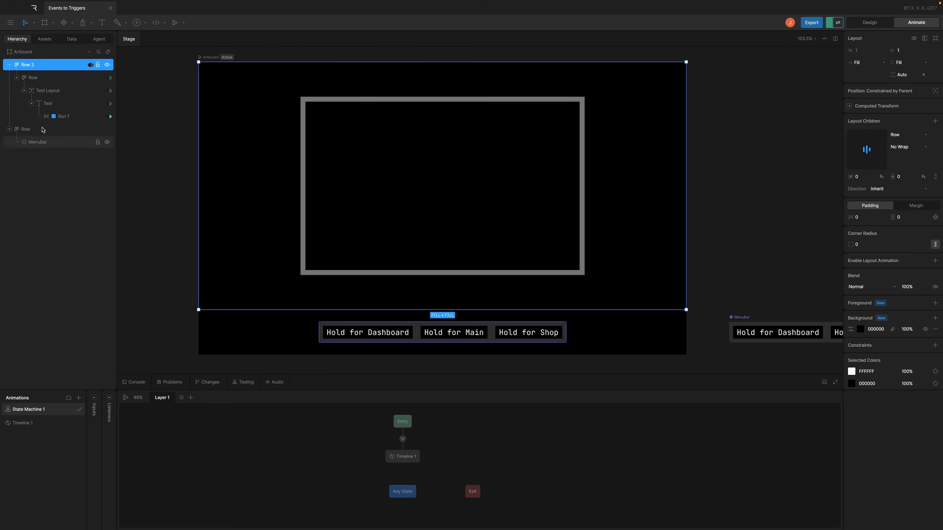
{"action": "double_click", "coordinate": [427, 177]}
{"action": "key", "text": "Escape"}
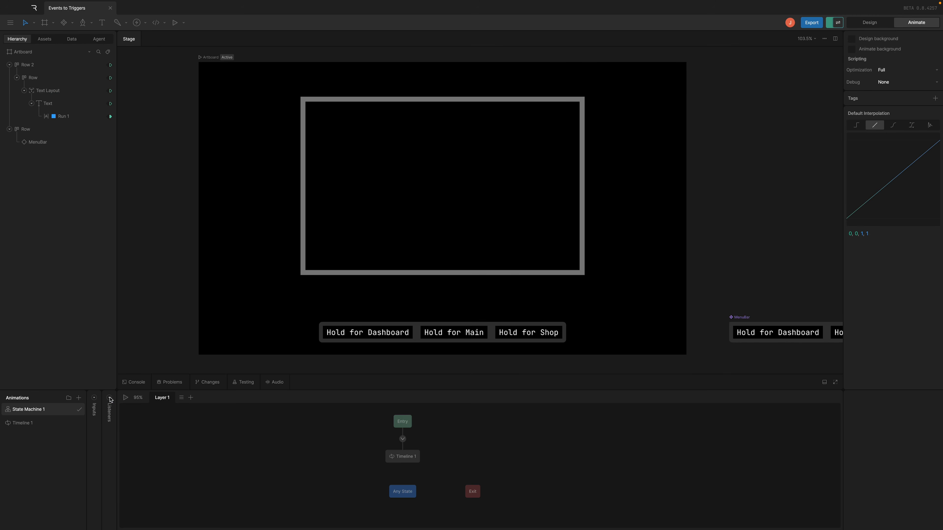
Review the Dashboard listener and add an Artboard listener that reacts to the confirmed view model trigger.
{"action": "left_click", "coordinate": [109, 411]}
{"action": "left_click", "coordinate": [128, 410]}
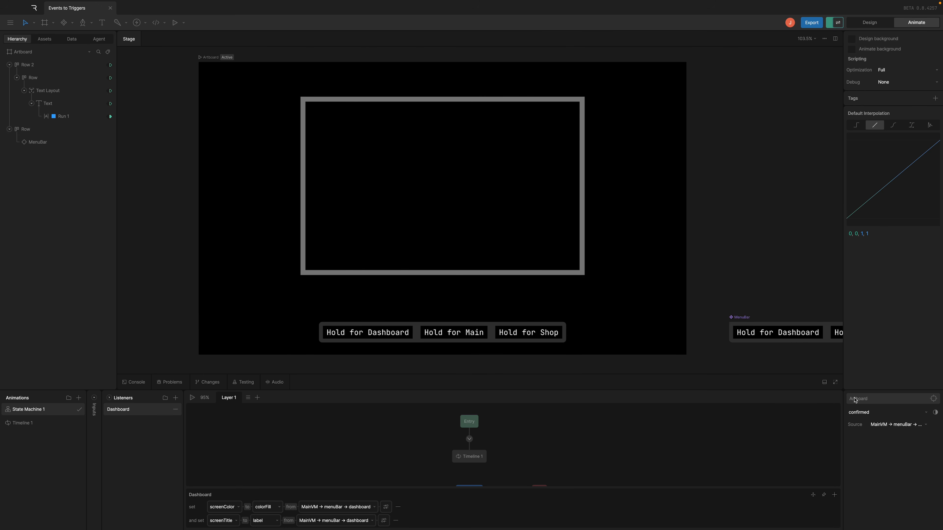
{"action": "left_click", "coordinate": [208, 58]}
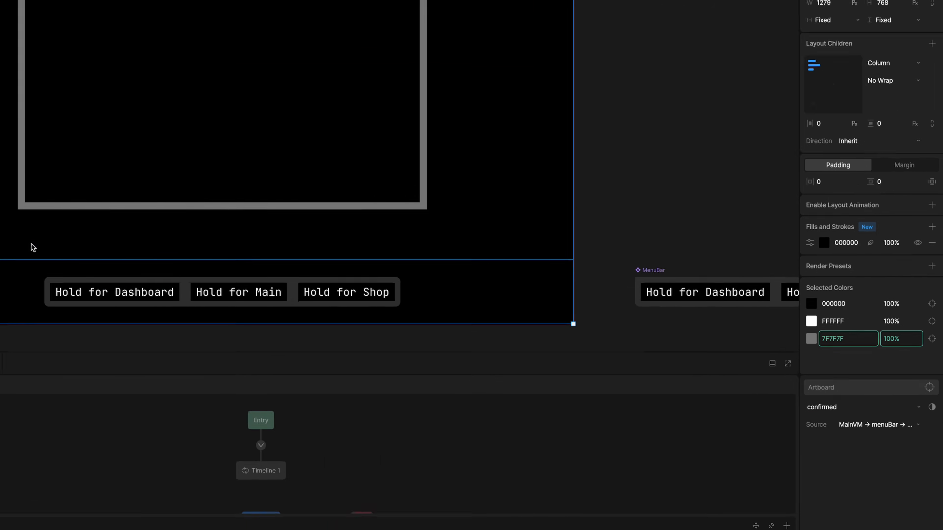
{"action": "left_click", "coordinate": [886, 412]}
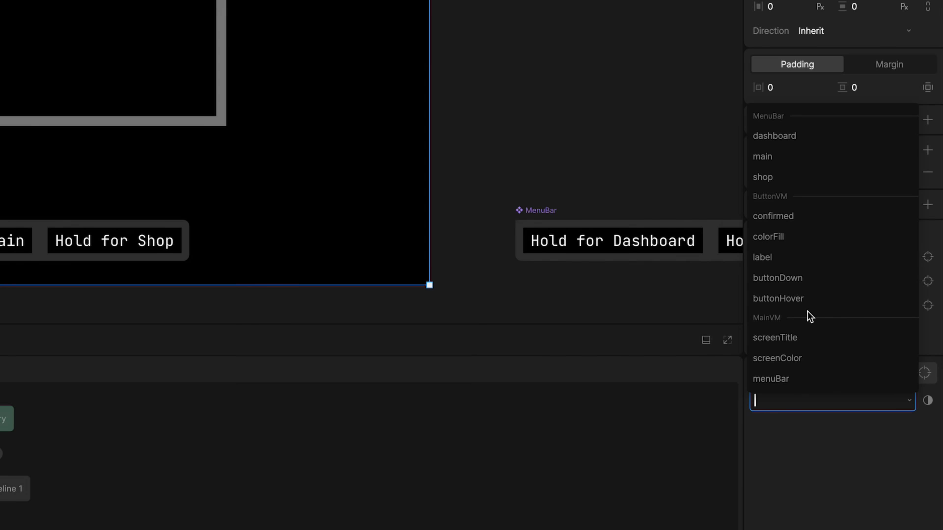
{"action": "left_click", "coordinate": [804, 216]}
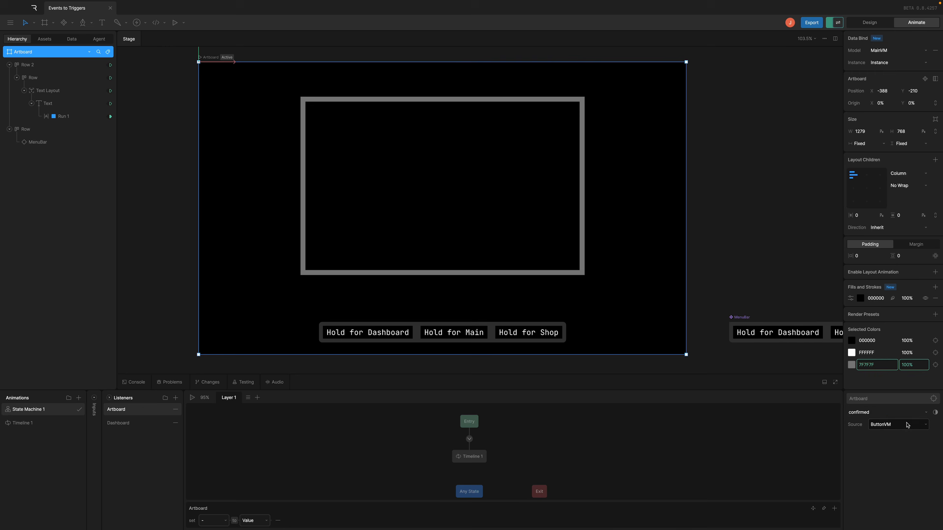
Set the source of the Artboard listener's confirmed trigger to MainVM → menuBar → main.
{"action": "left_click", "coordinate": [898, 425]}
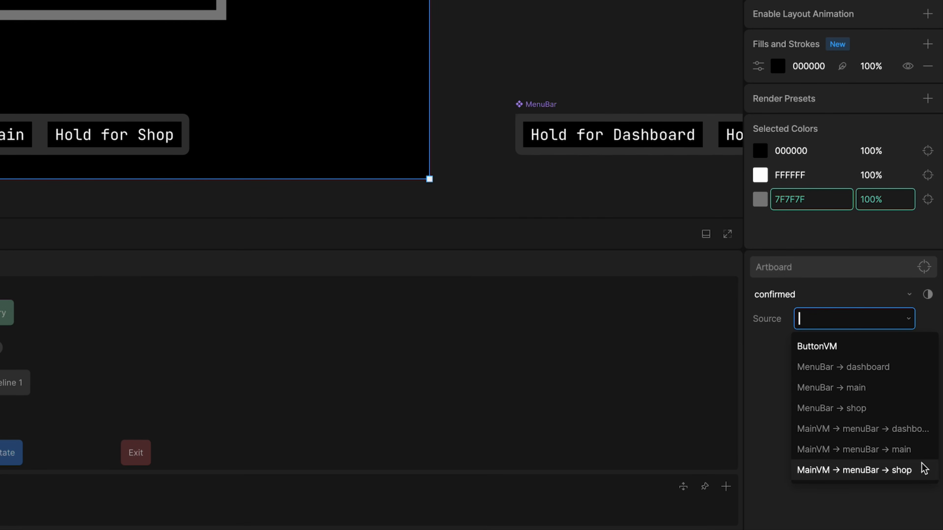
{"action": "left_click", "coordinate": [899, 515]}
{"action": "left_click", "coordinate": [853, 319]}
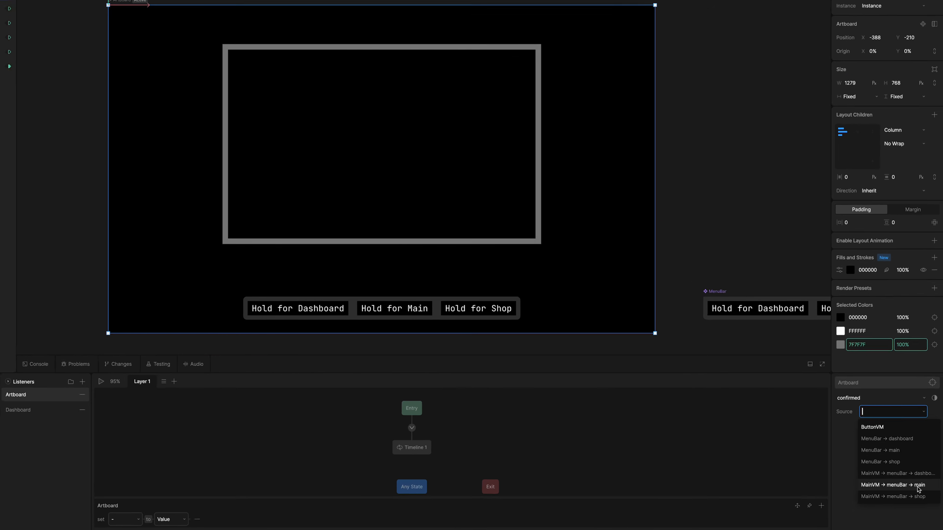
{"action": "left_click", "coordinate": [896, 450]}
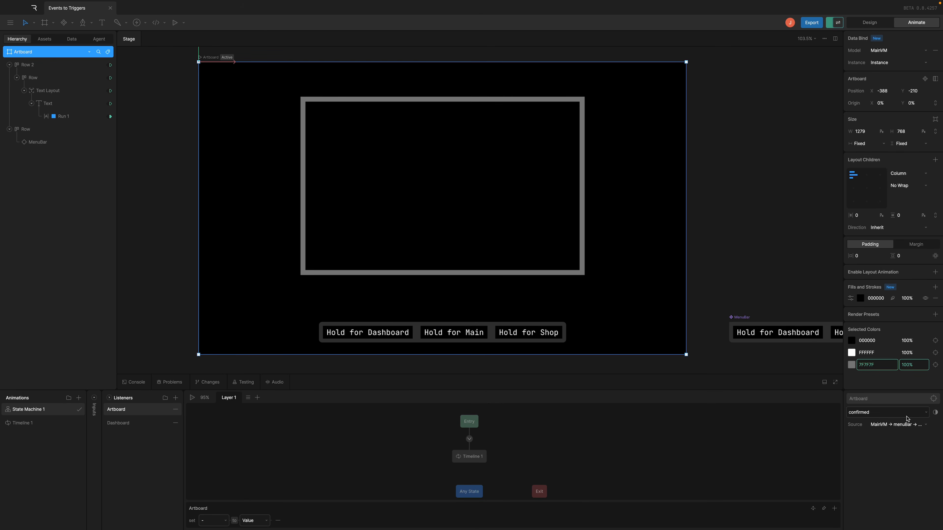
Add a View Model Change action to the Artboard listener that sets screenColor to colorFill from MainVM → menuBar → main.
{"action": "left_click", "coordinate": [834, 508]}
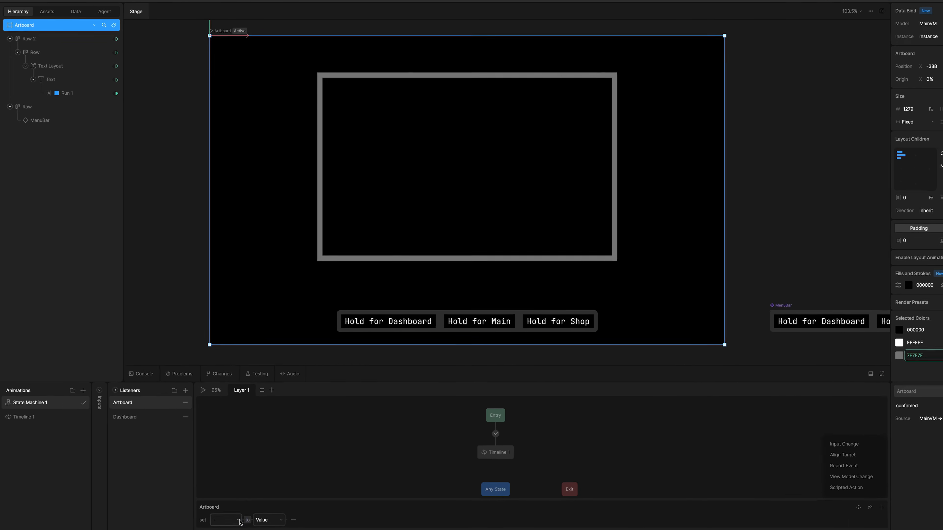
{"action": "left_click", "coordinate": [240, 520]}
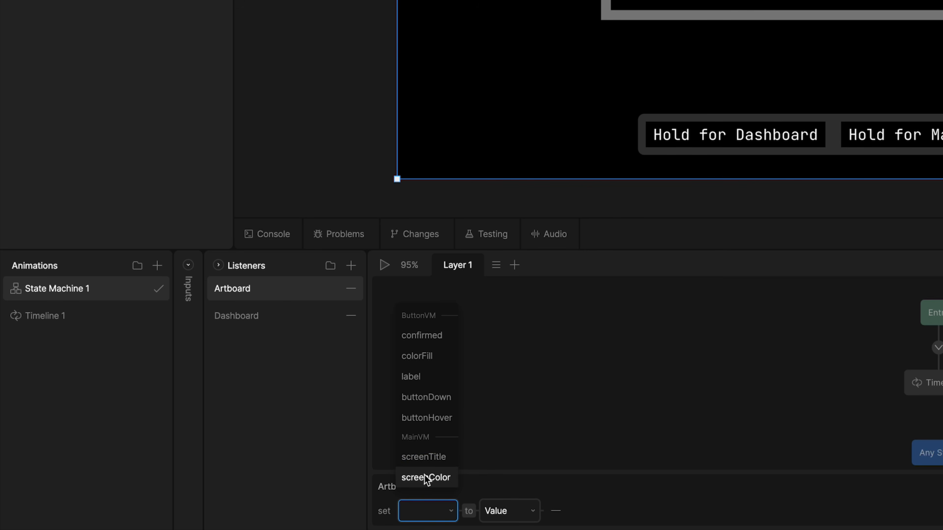
{"action": "left_click", "coordinate": [425, 478]}
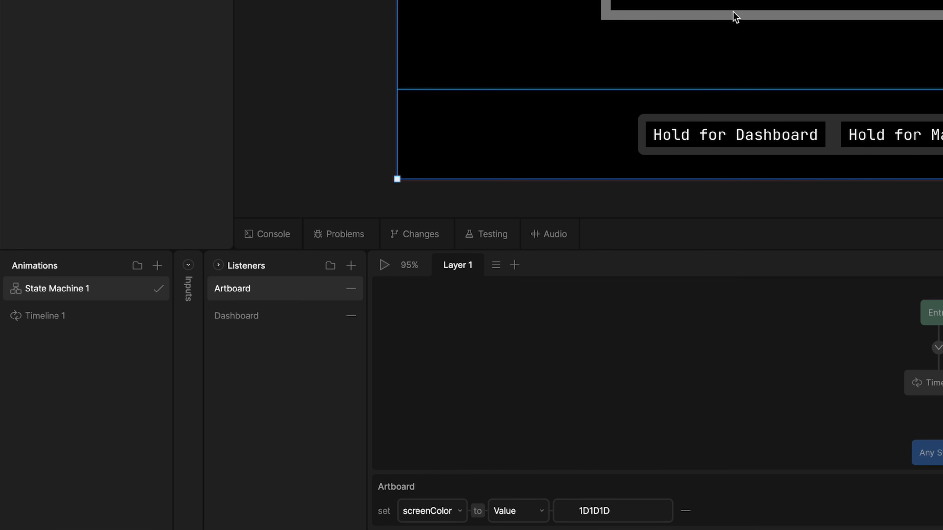
{"action": "left_click", "coordinate": [540, 512]}
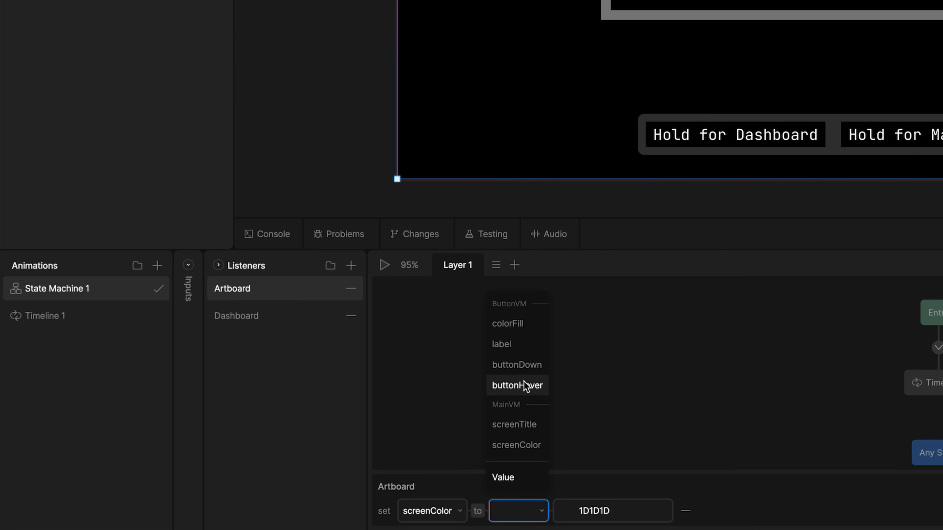
{"action": "left_click", "coordinate": [512, 335]}
{"action": "left_click", "coordinate": [595, 515]}
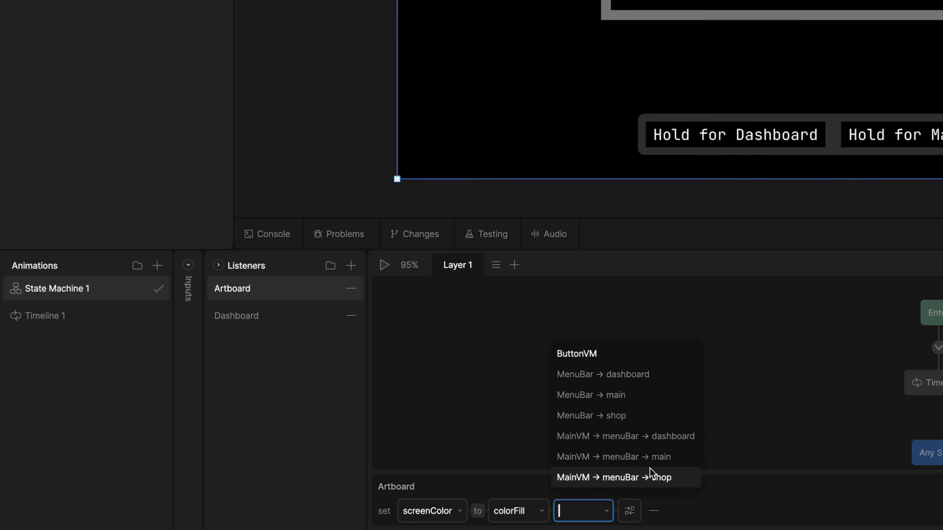
{"action": "left_click", "coordinate": [674, 458]}
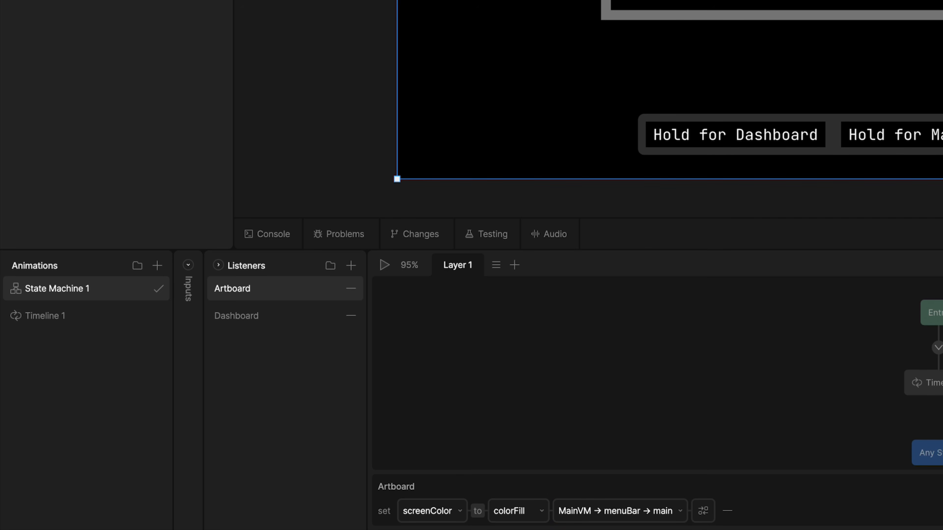
Add a second action to the Artboard listener that sets screenTitle to label from MainVM → menuBar → main.
{"action": "left_click", "coordinate": [467, 509]}
{"action": "left_click", "coordinate": [463, 458]}
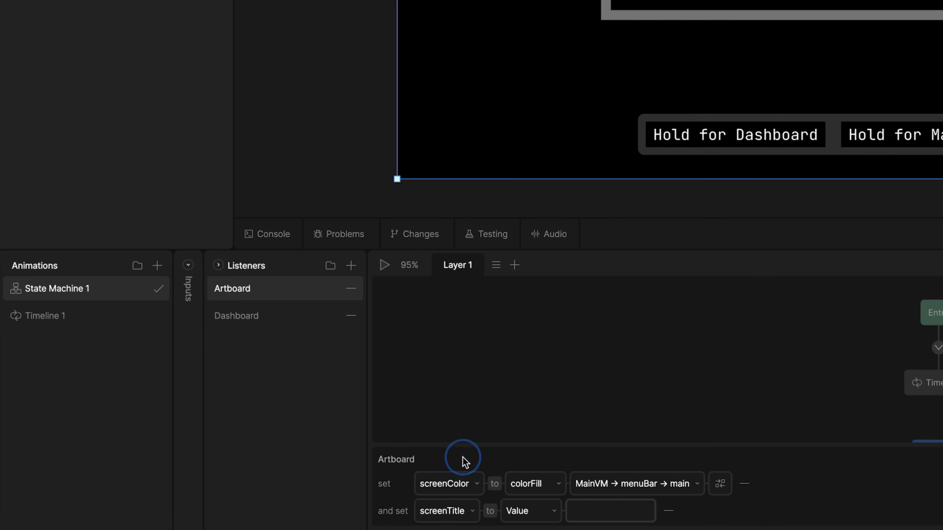
{"action": "left_click", "coordinate": [536, 346]}
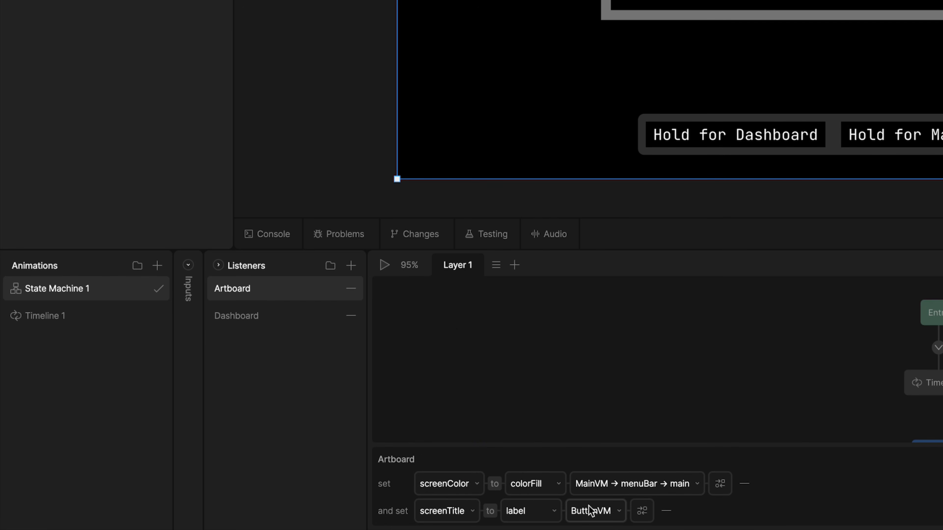
{"action": "left_click", "coordinate": [595, 512]}
{"action": "left_click", "coordinate": [664, 458]}
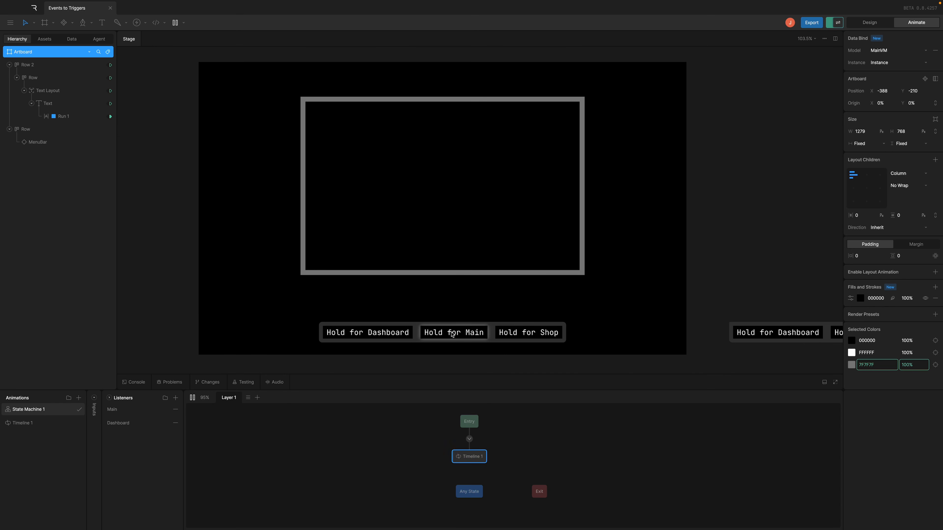
Hold the Main and Dashboard buttons in the running state machine to check the screen title and colour, and stop playback.
{"action": "left_click", "coordinate": [452, 334]}
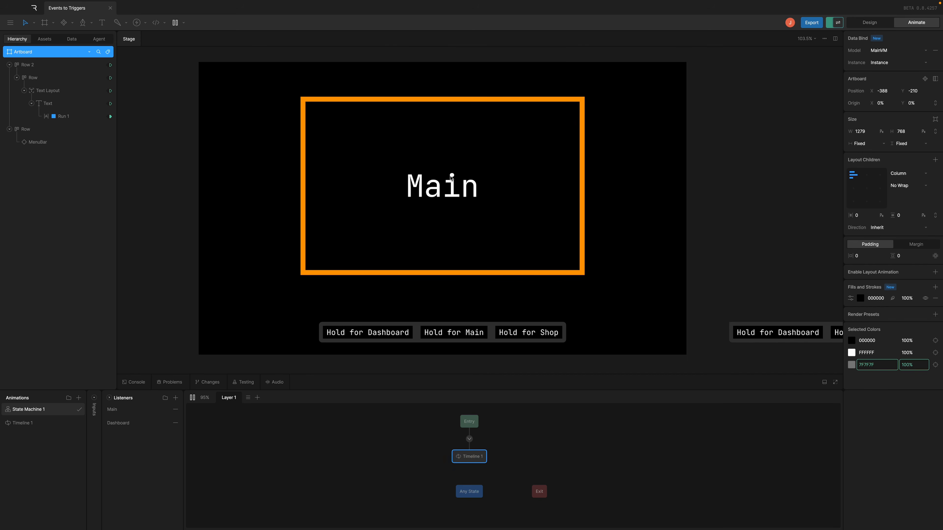
{"action": "left_click", "coordinate": [367, 332]}
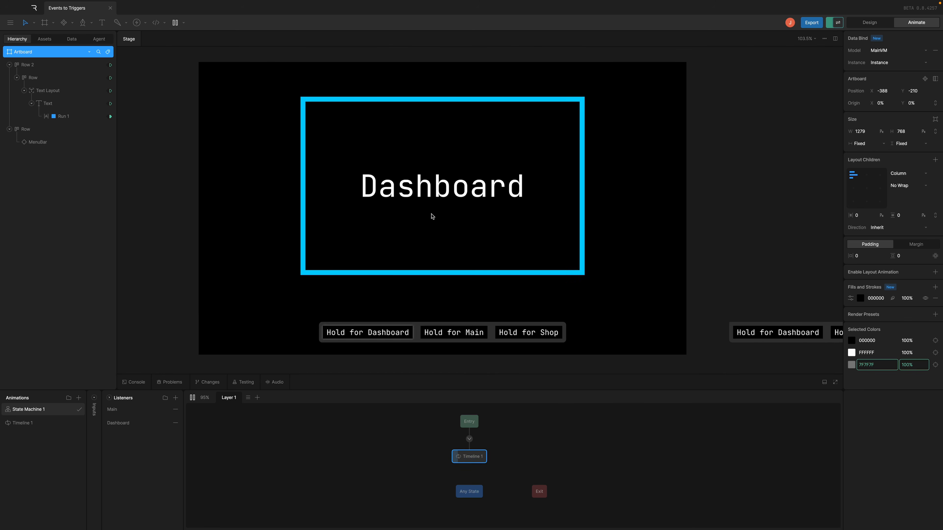
{"action": "key", "text": "space"}
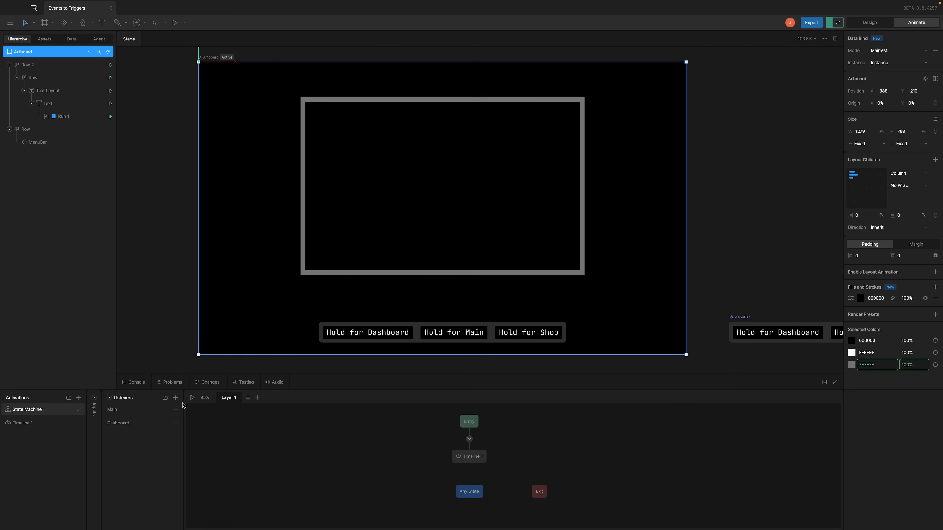
Duplicate the Main listener and name the copy Shop.
{"action": "left_click", "coordinate": [128, 410]}
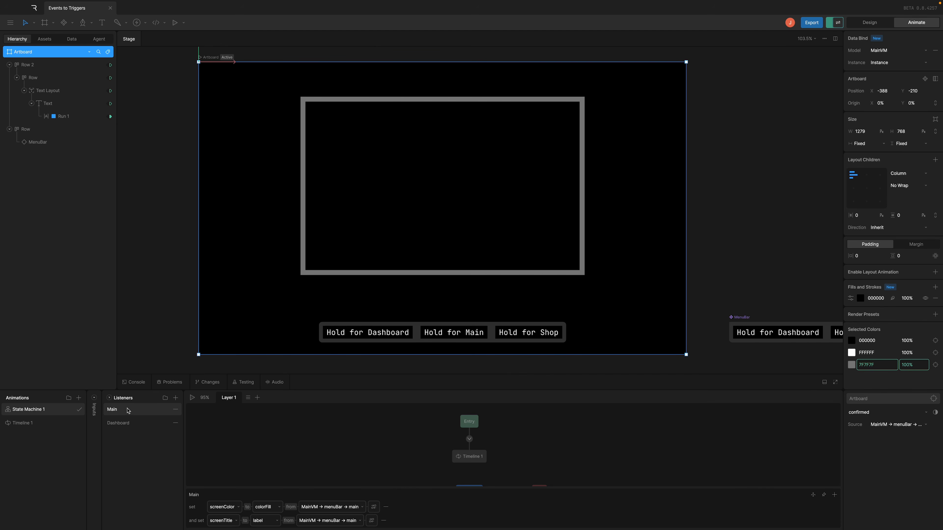
{"action": "right_click", "coordinate": [126, 410]}
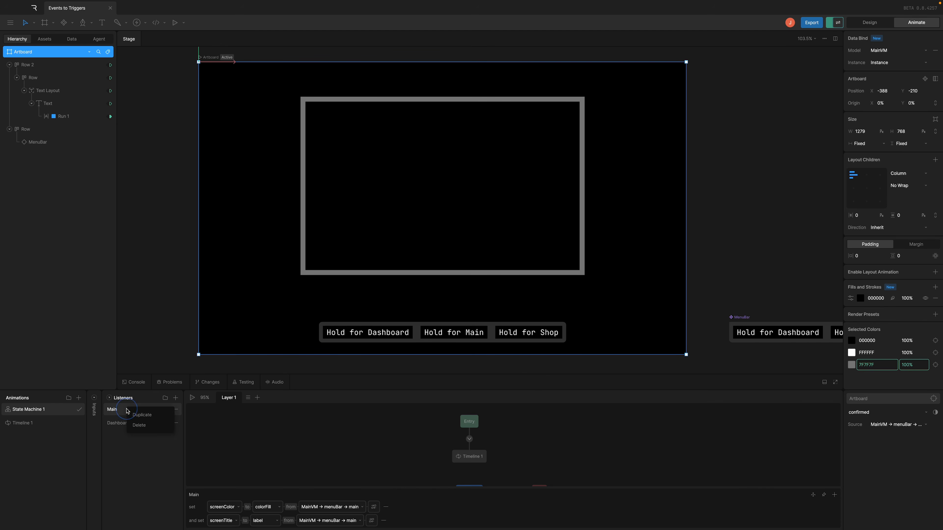
{"action": "left_click", "coordinate": [148, 415]}
{"action": "type", "text": "Shop"}
{"action": "key", "text": "Return"}
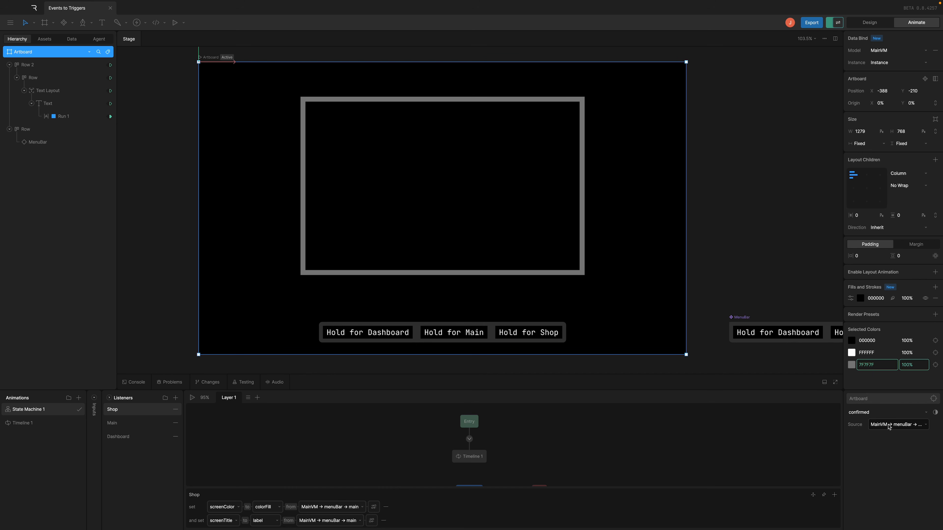
Set the source of the Shop listener's confirmed trigger and of both its screenColor and screenTitle actions to MainVM → menuBar → shop.
{"action": "left_click", "coordinate": [889, 424]}
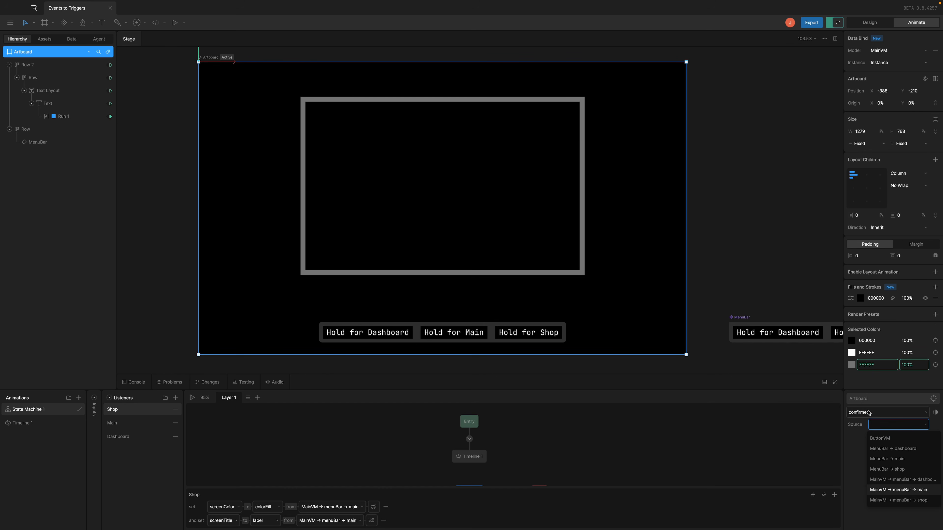
{"action": "left_click", "coordinate": [902, 500]}
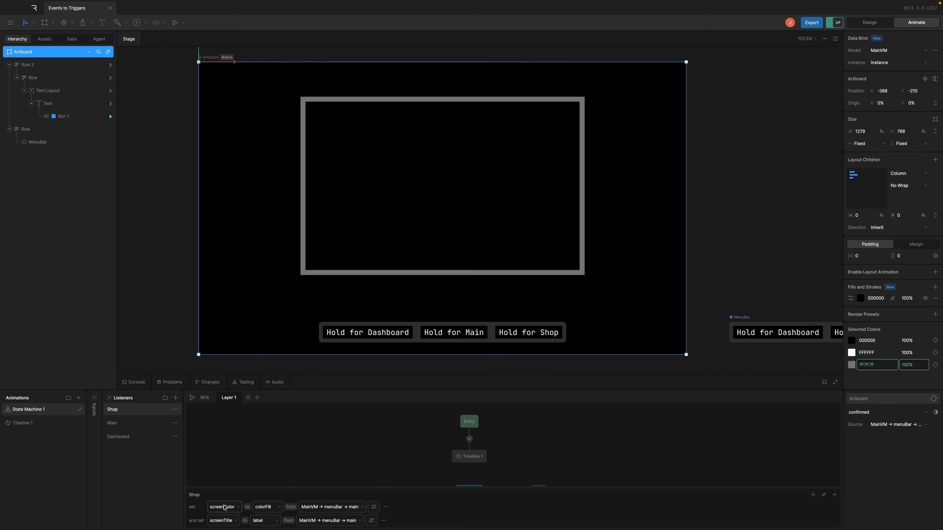
{"action": "left_click", "coordinate": [358, 507]}
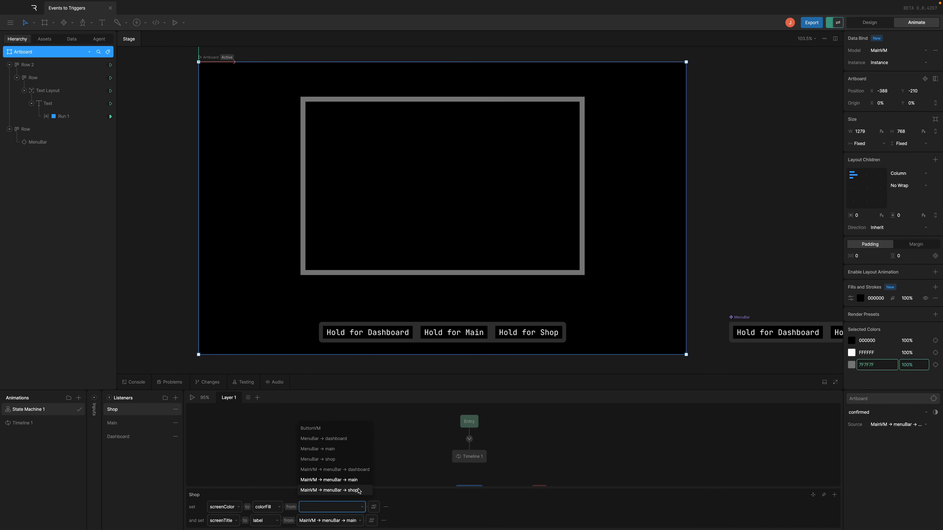
{"action": "left_click", "coordinate": [359, 490]}
{"action": "left_click", "coordinate": [359, 520]}
{"action": "left_click", "coordinate": [359, 505]}
Play the state machine and hold the Shop, Main and Dashboard buttons in turn to check the screen title and colour.
{"action": "key", "text": "space"}
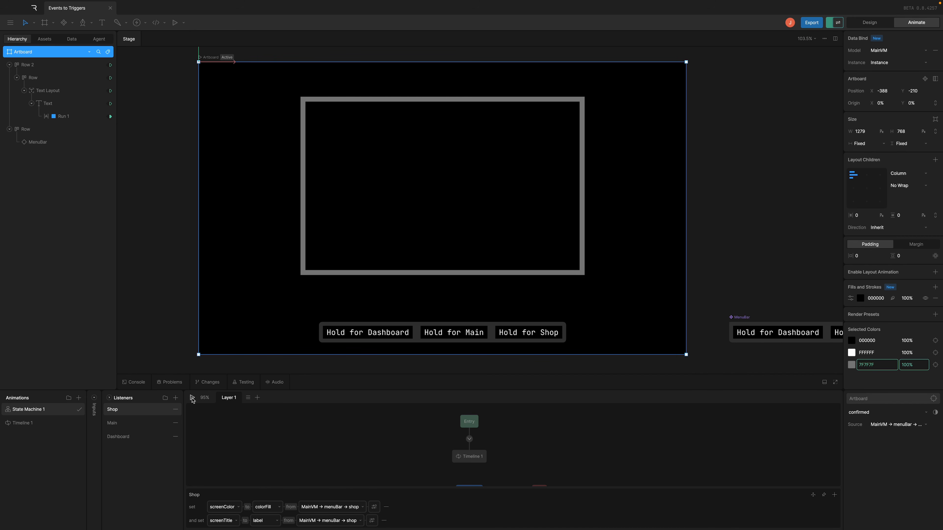
{"action": "left_click", "coordinate": [524, 332]}
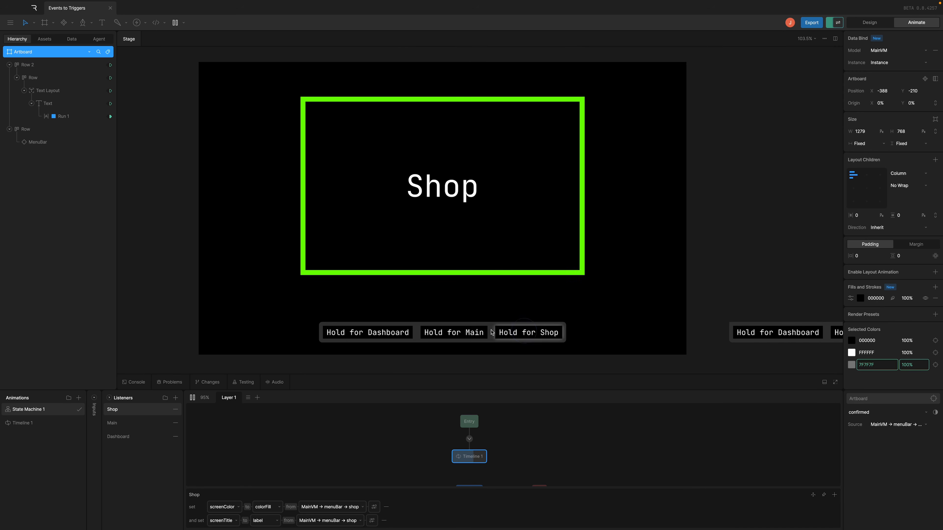
{"action": "left_click", "coordinate": [453, 332]}
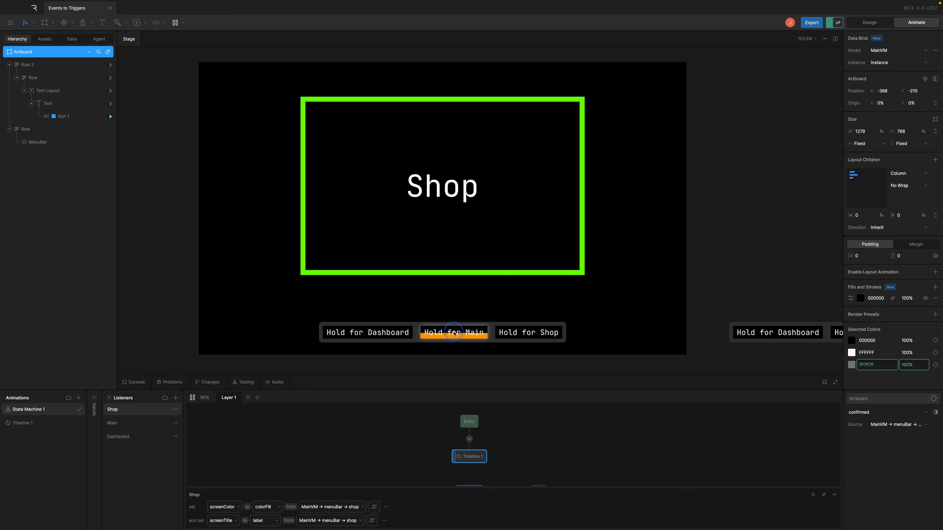
{"action": "left_click", "coordinate": [386, 333]}
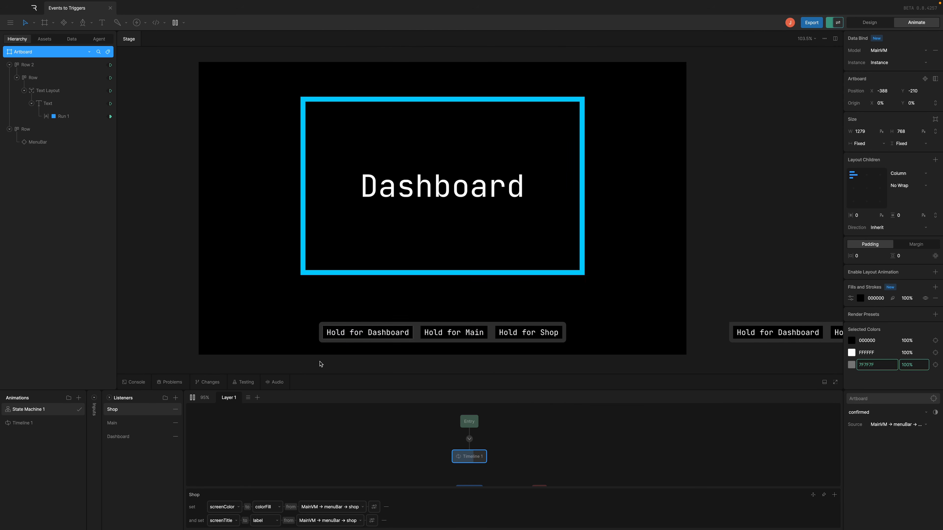
Show the live view model instance values and hold the Main button to watch how its properties, screenTitle and screenColor respond.
{"action": "left_click", "coordinate": [72, 37]}
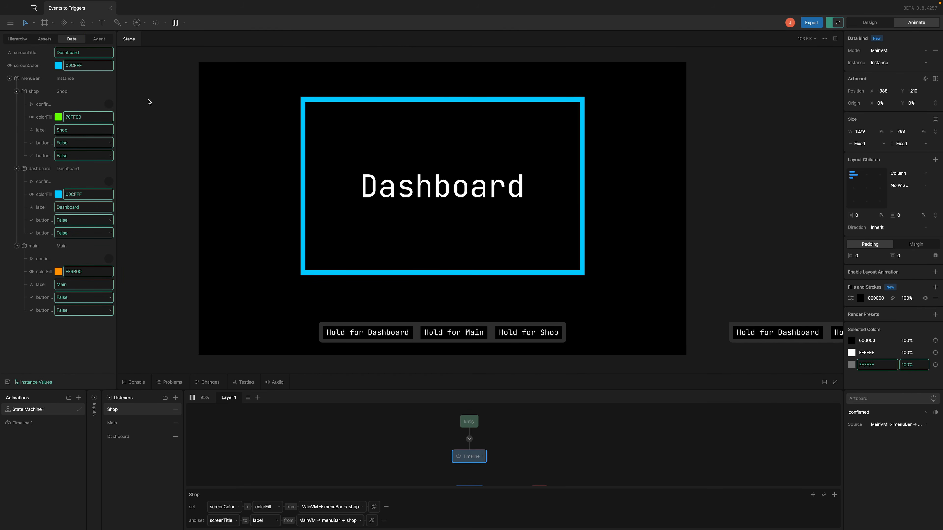
{"action": "left_click", "coordinate": [453, 333]}
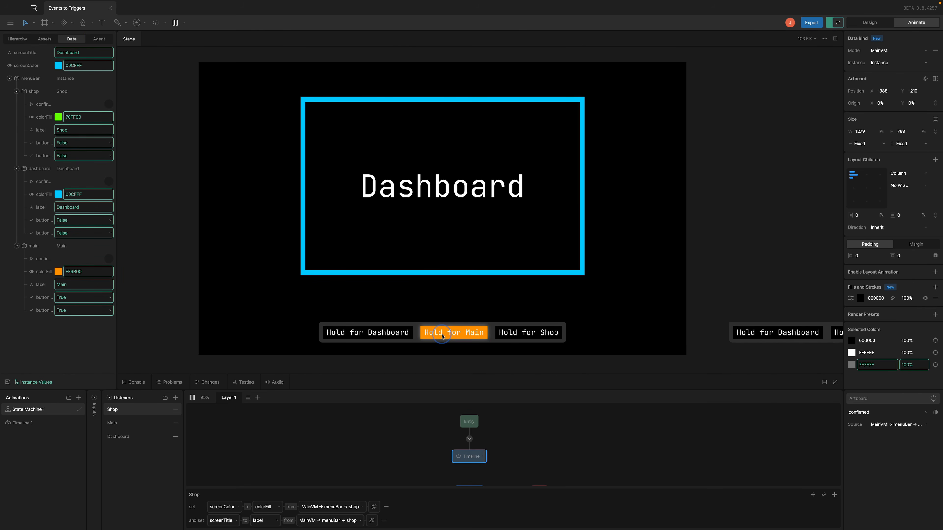